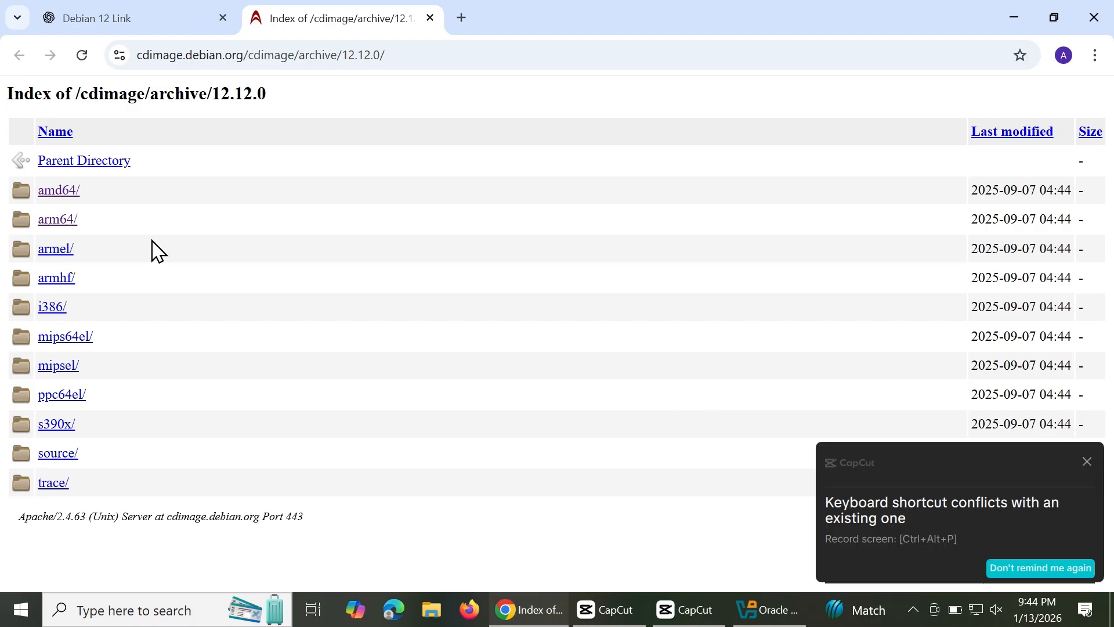
Download debian-edu-12.12.0-amd64-BD-1.iso.torrent from the archive's amd64/bt-bd folder and review the recent download history
{"action": "scroll", "coordinate": [174, 331], "scroll_direction": "down", "scroll_amount": 2}
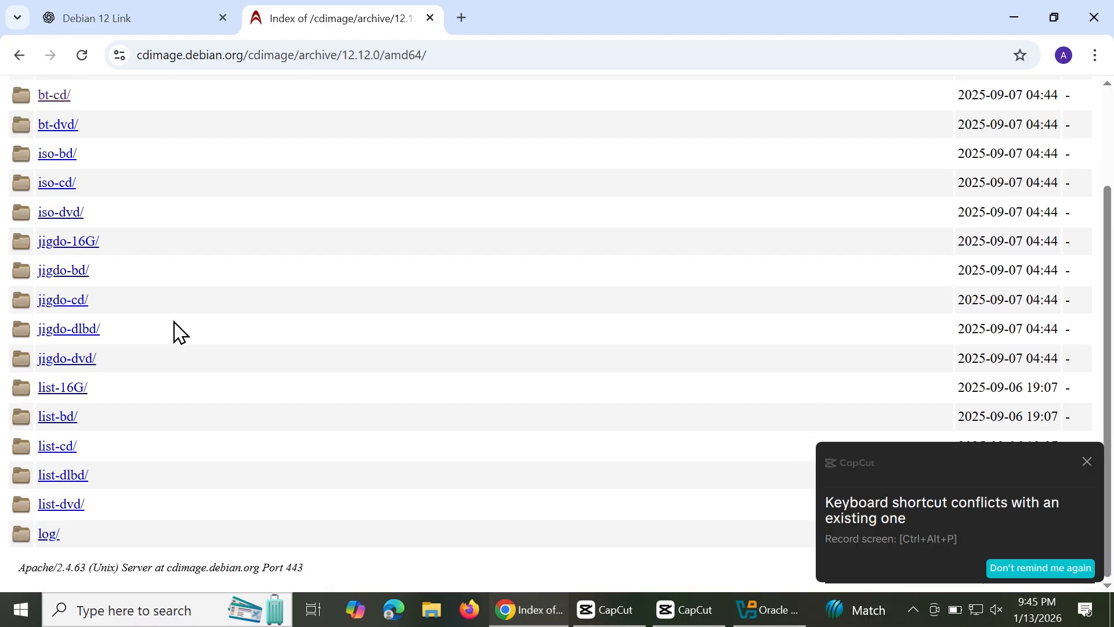
{"action": "scroll", "coordinate": [174, 331], "scroll_direction": "up", "scroll_amount": 2}
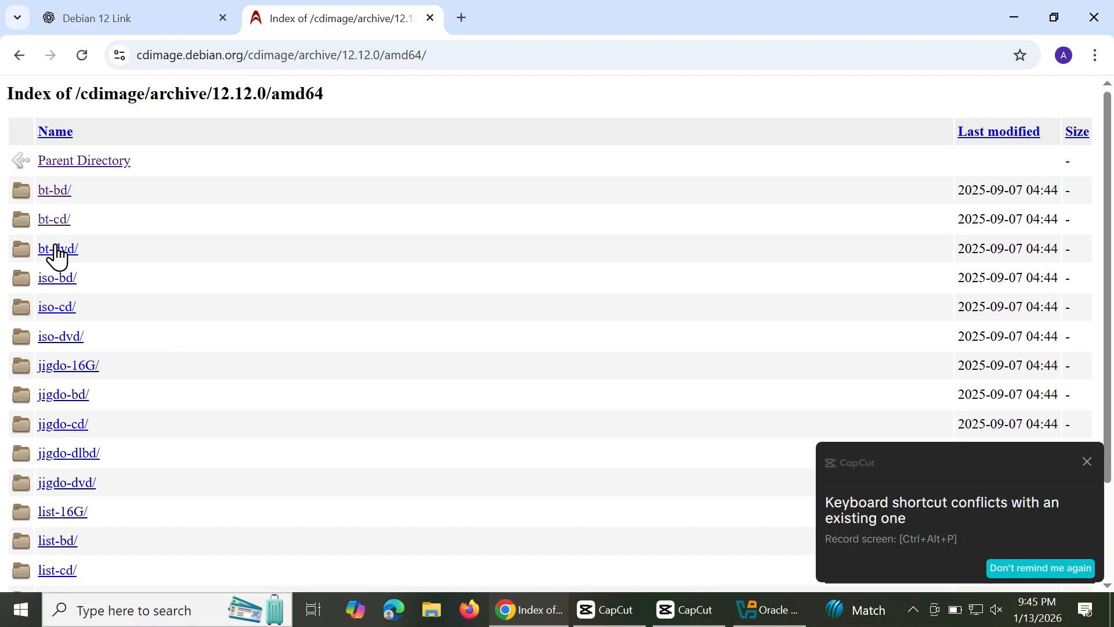
{"action": "scroll", "coordinate": [137, 350], "scroll_direction": "down", "scroll_amount": 15}
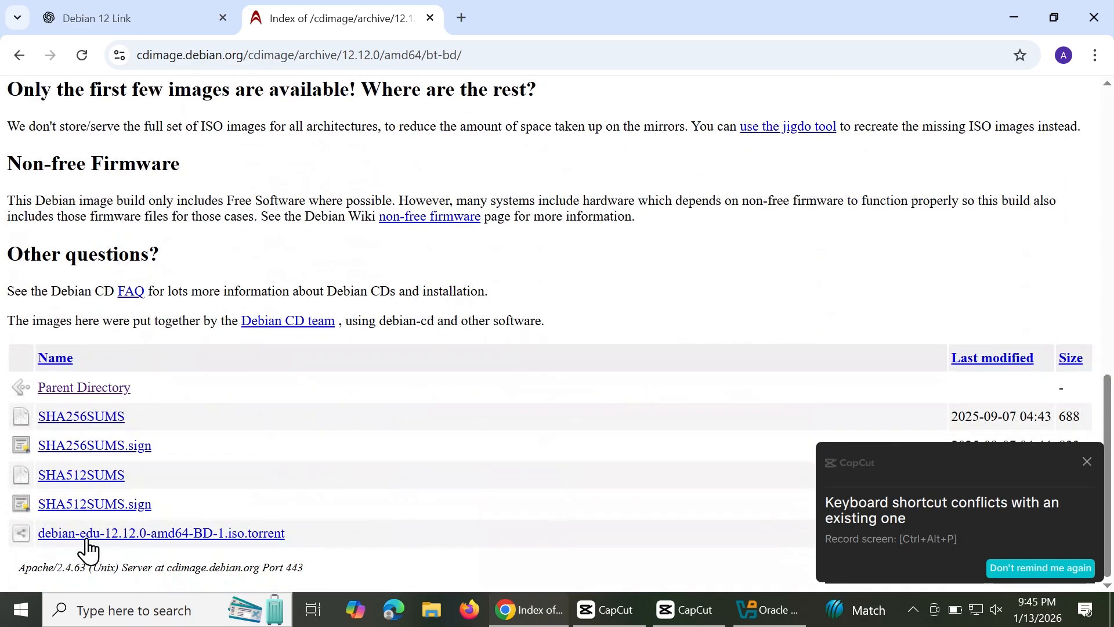
{"action": "left_click", "coordinate": [96, 533]}
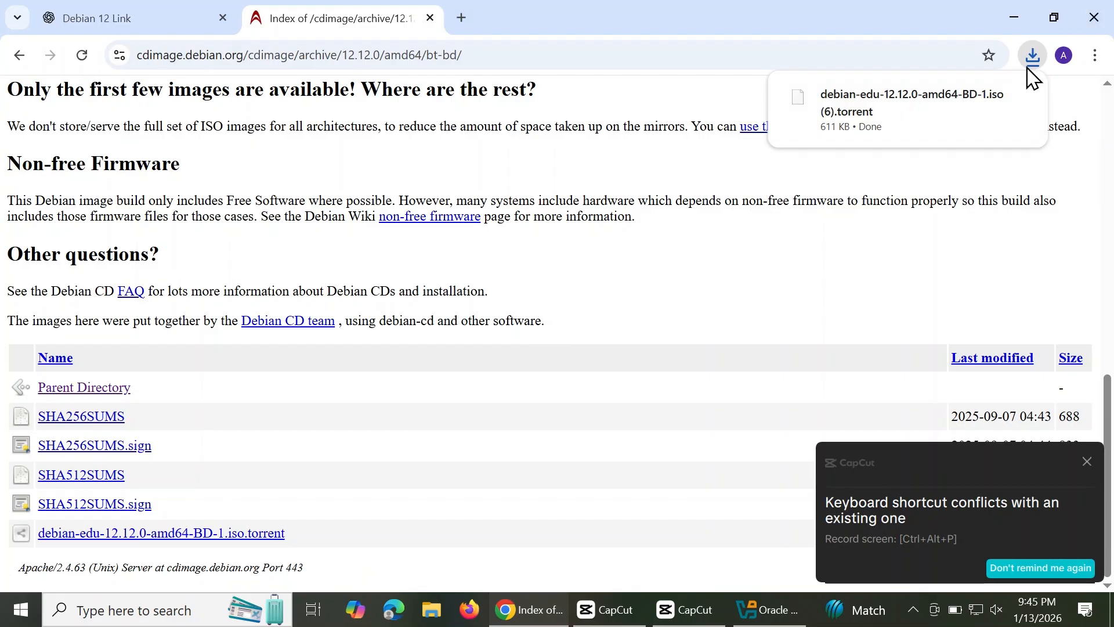
{"action": "left_click", "coordinate": [1031, 60]}
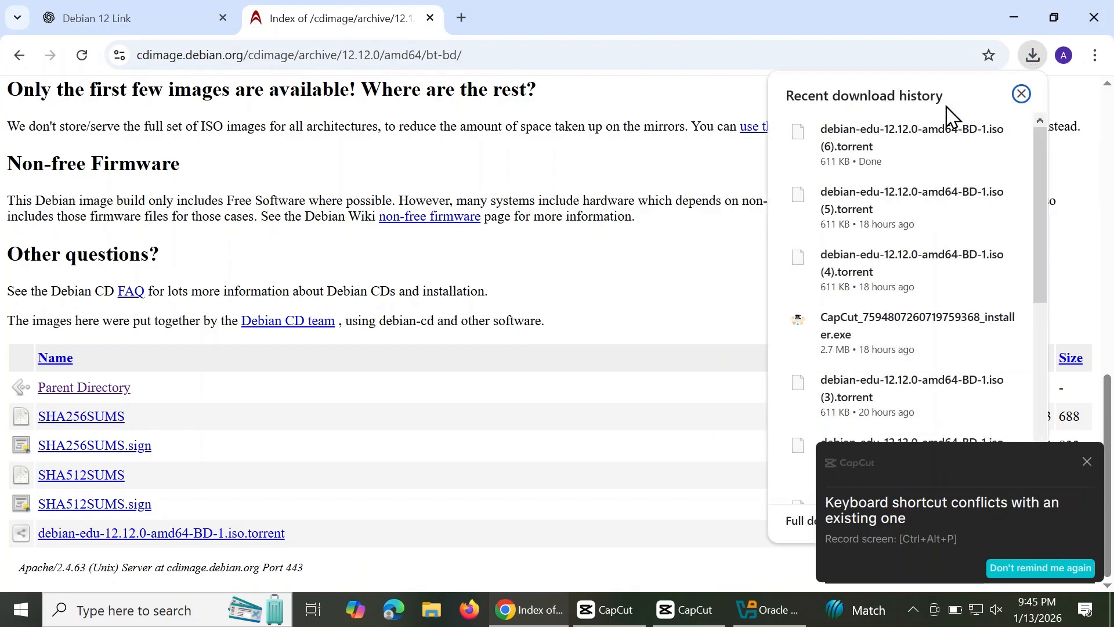
{"action": "scroll", "coordinate": [914, 207], "scroll_direction": "down", "scroll_amount": 5}
{"action": "scroll", "coordinate": [913, 200], "scroll_direction": "up", "scroll_amount": 2}
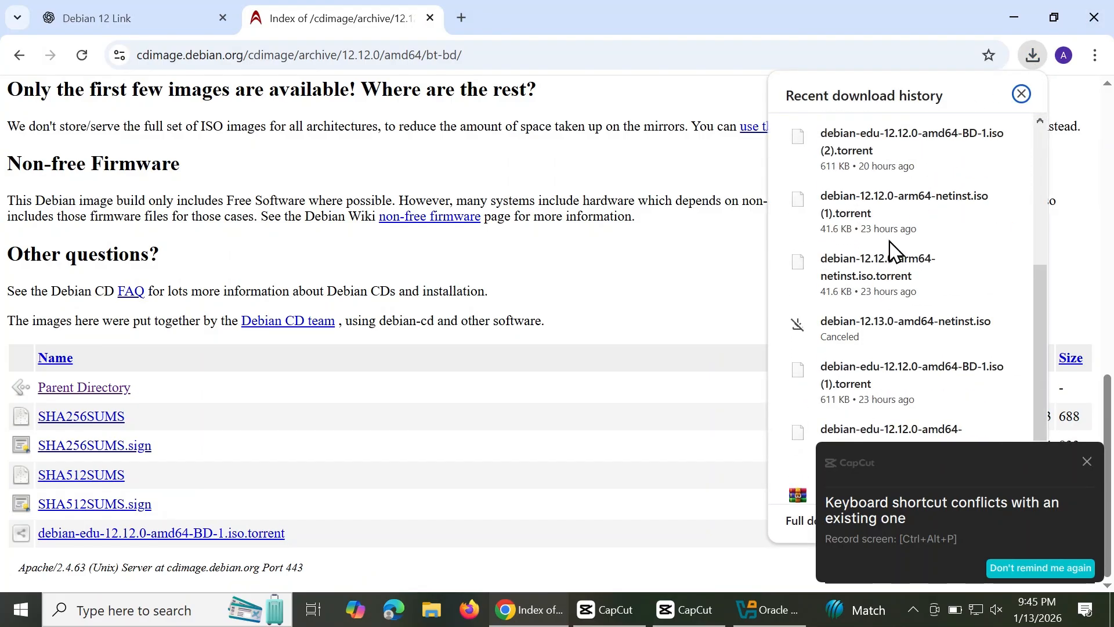
{"action": "scroll", "coordinate": [889, 240], "scroll_direction": "down", "scroll_amount": 2}
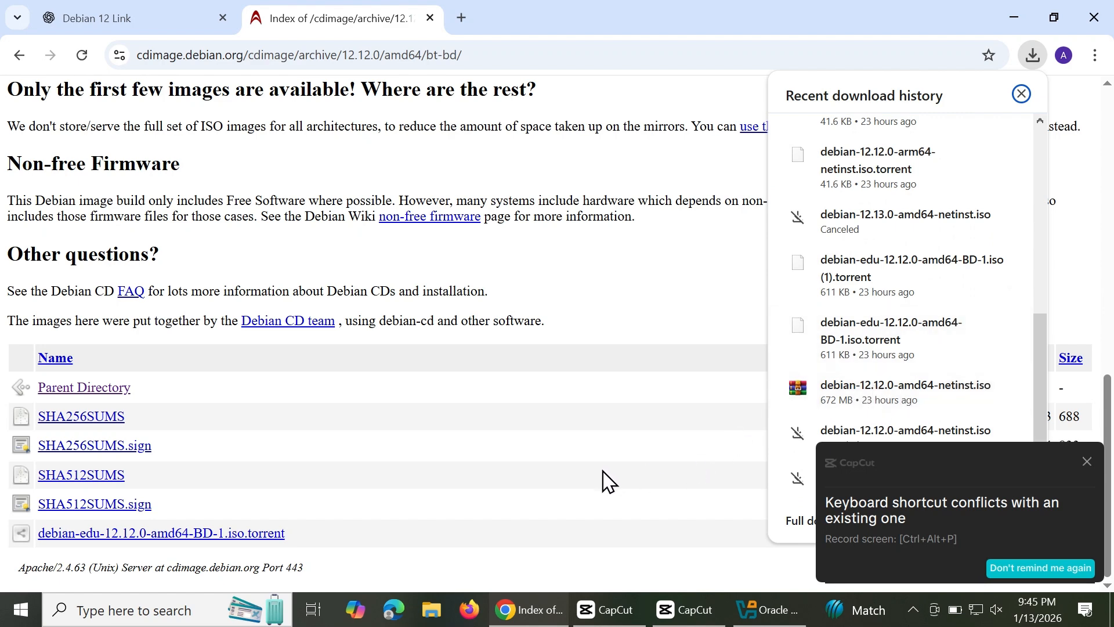
Switch to Oracle VirtualBox Manager and start a new virtual machine named Debian12
{"action": "left_click", "coordinate": [760, 619]}
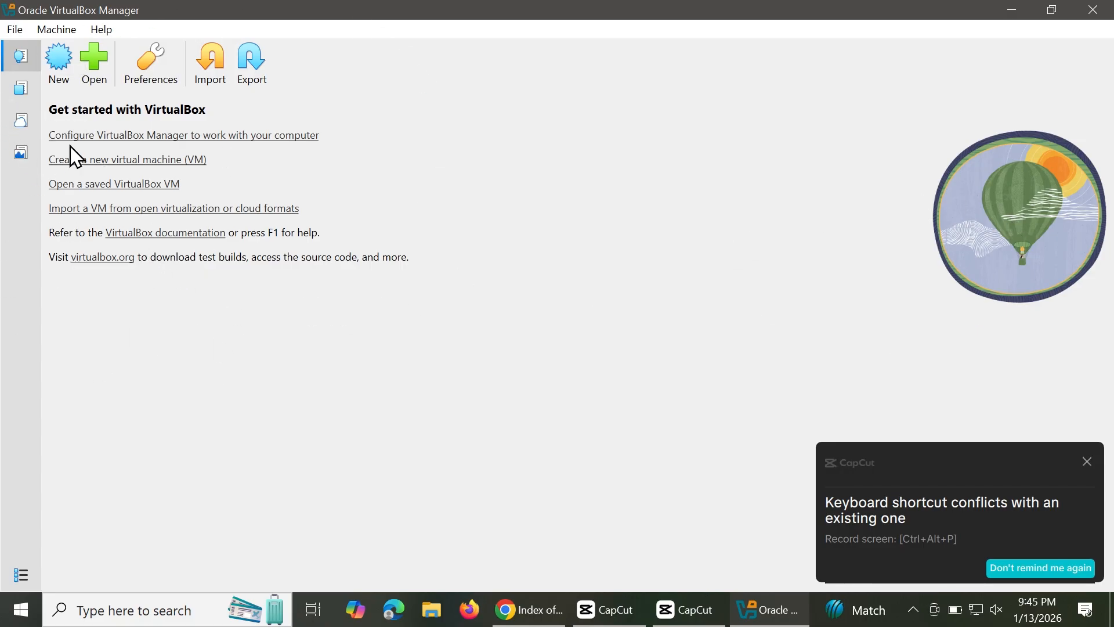
{"action": "left_click", "coordinate": [60, 75]}
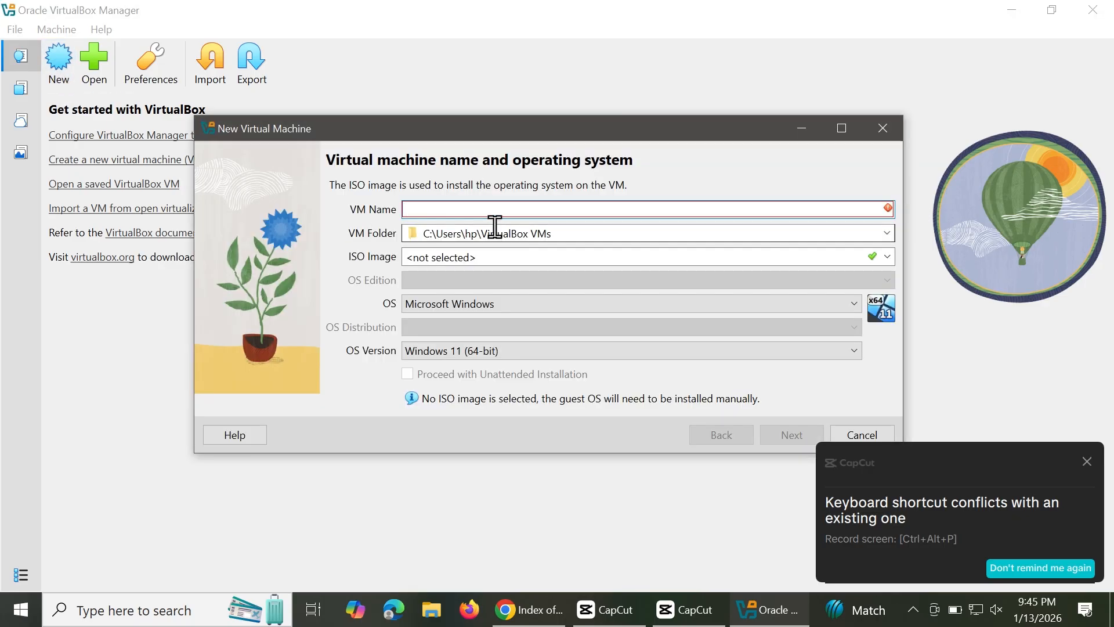
{"action": "type", "text": "d"}
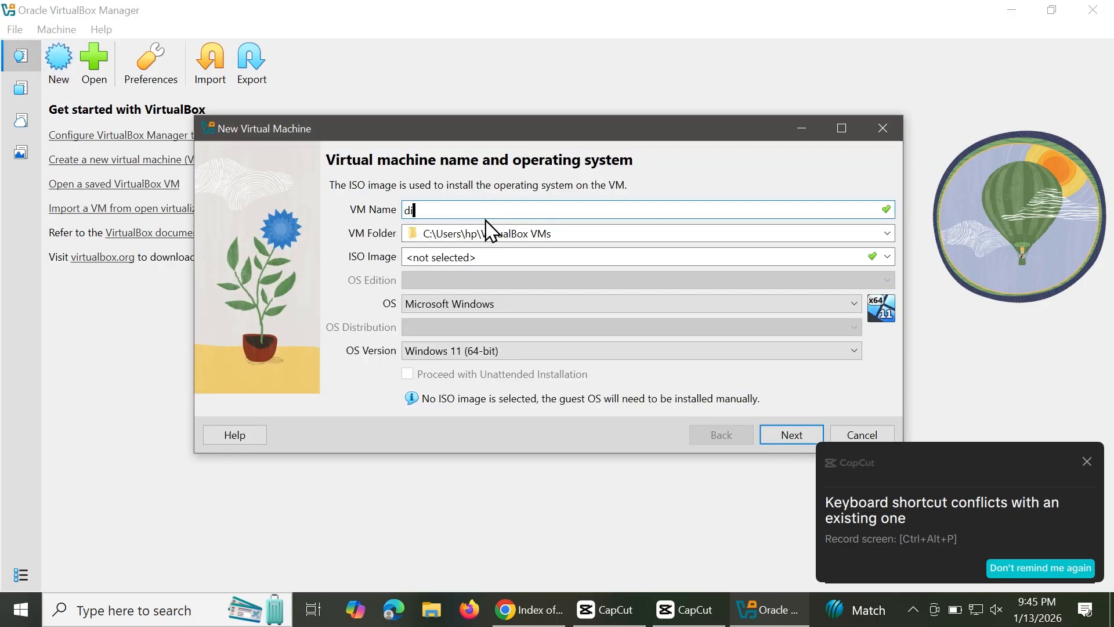
{"action": "type", "text": "ebi"}
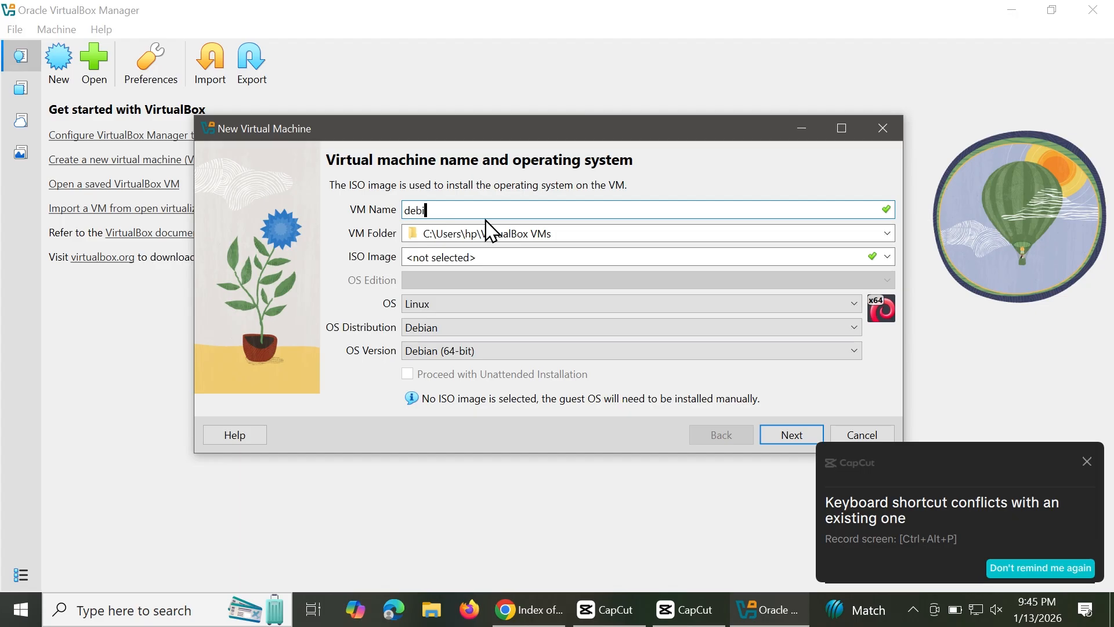
{"action": "type", "text": "an12"}
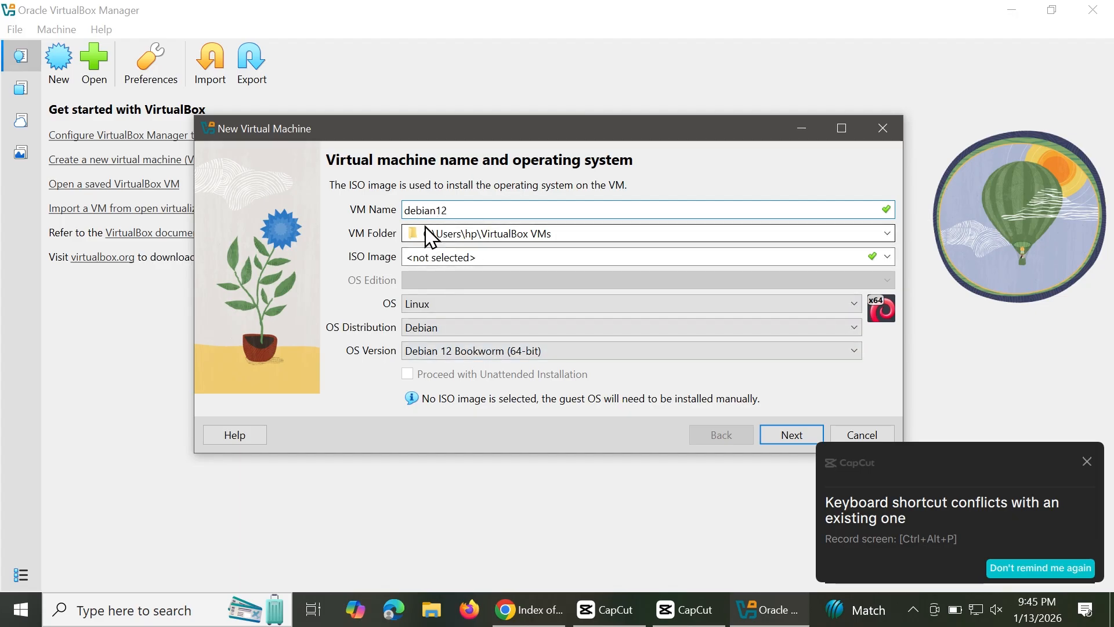
{"action": "left_click", "coordinate": [409, 210]}
{"action": "key", "text": "BackSpace"}
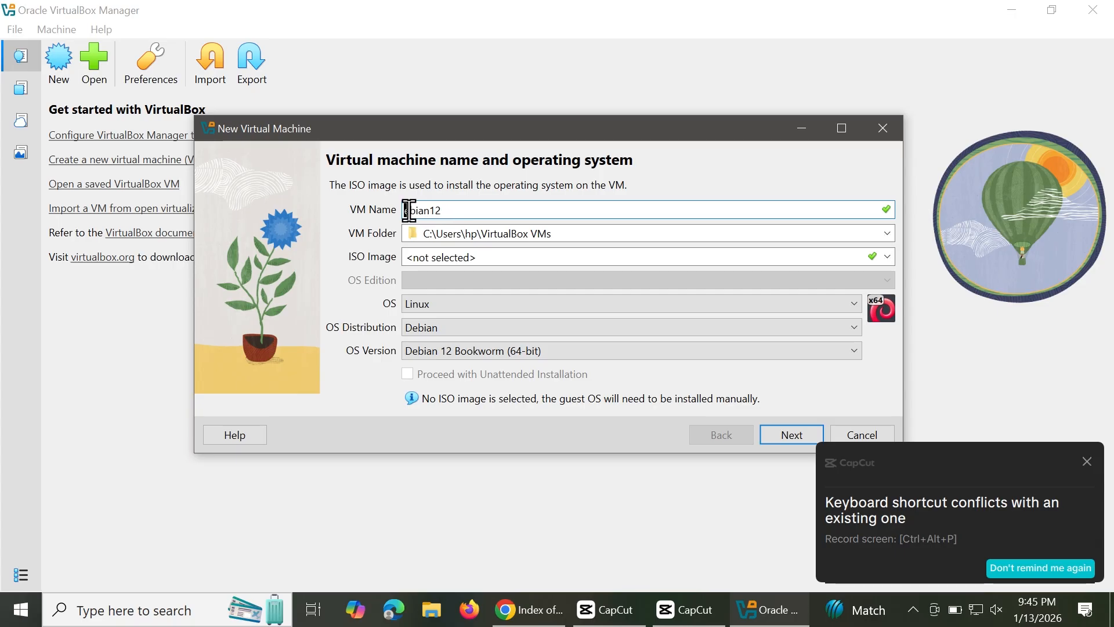
{"action": "type", "text": "D"}
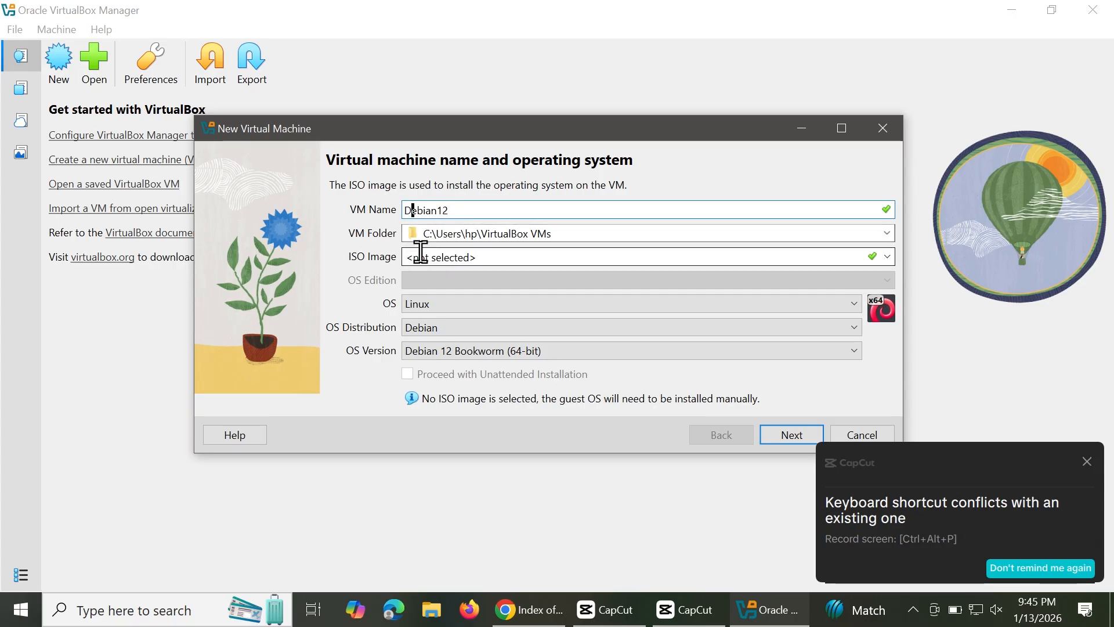
Use debian-12.12.0-amd64-netinst.iso from Downloads as the ISO image and turn off unattended installation
{"action": "left_click", "coordinate": [888, 257]}
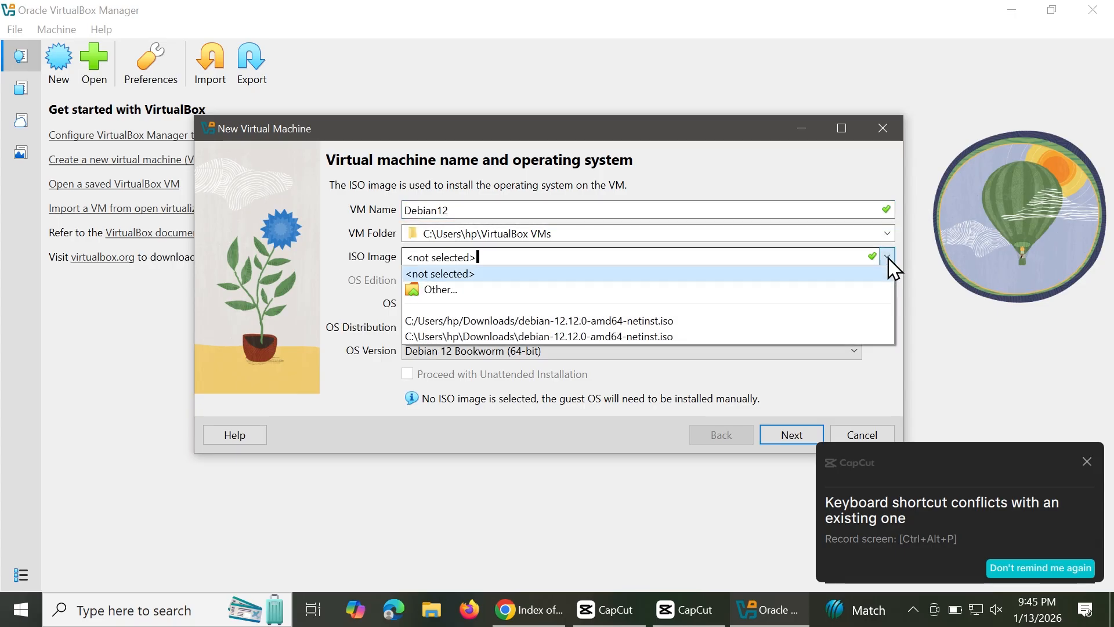
{"action": "left_click", "coordinate": [535, 290]}
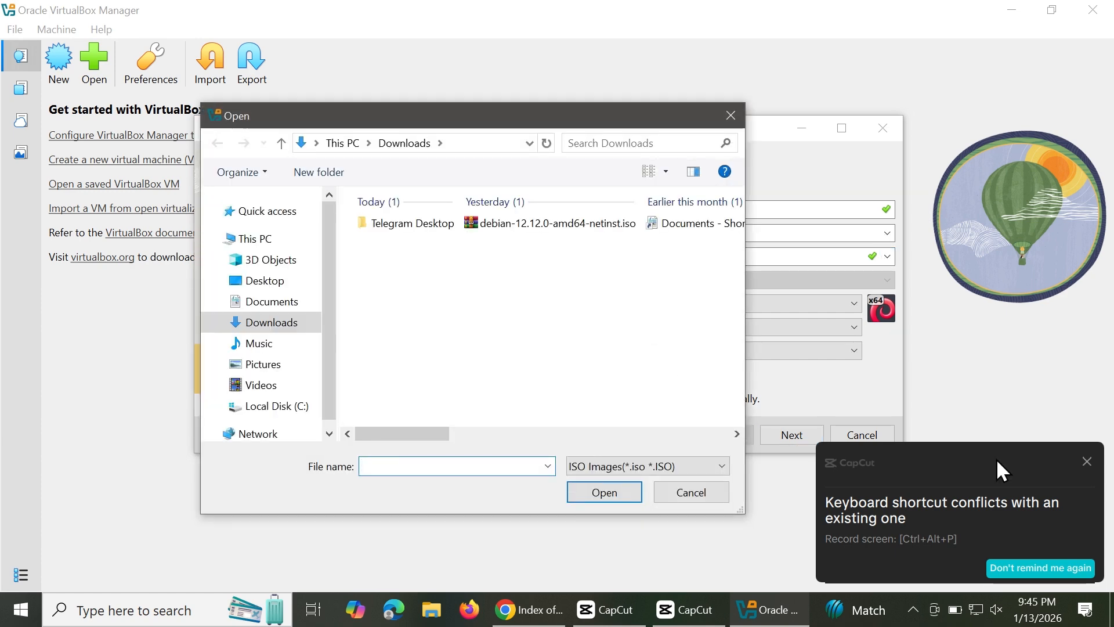
{"action": "left_click", "coordinate": [1092, 462]}
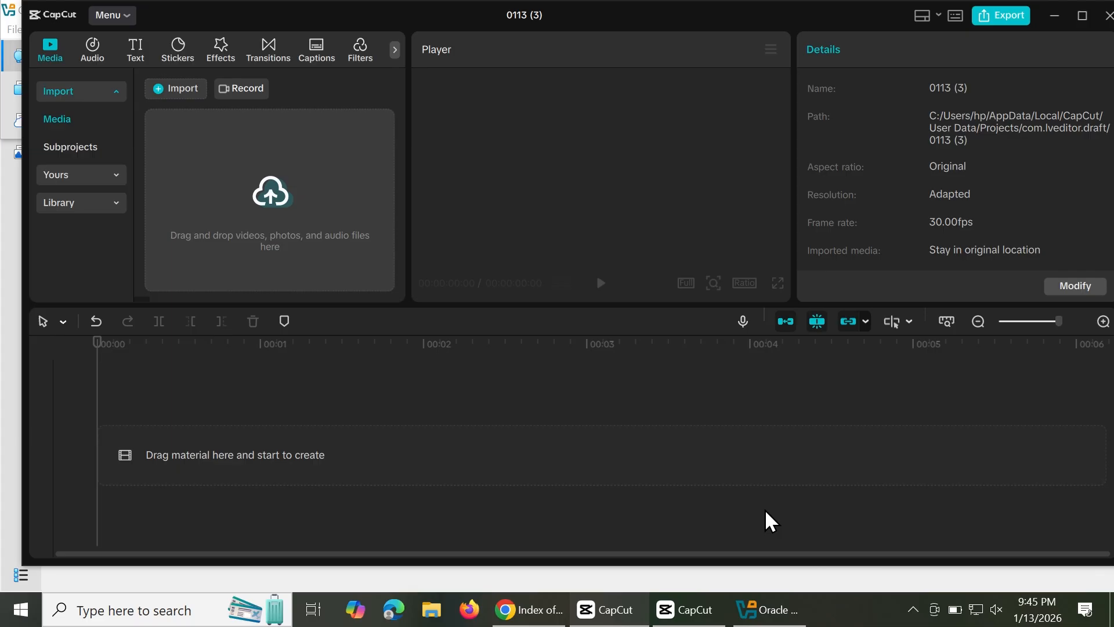
{"action": "left_click", "coordinate": [703, 595]}
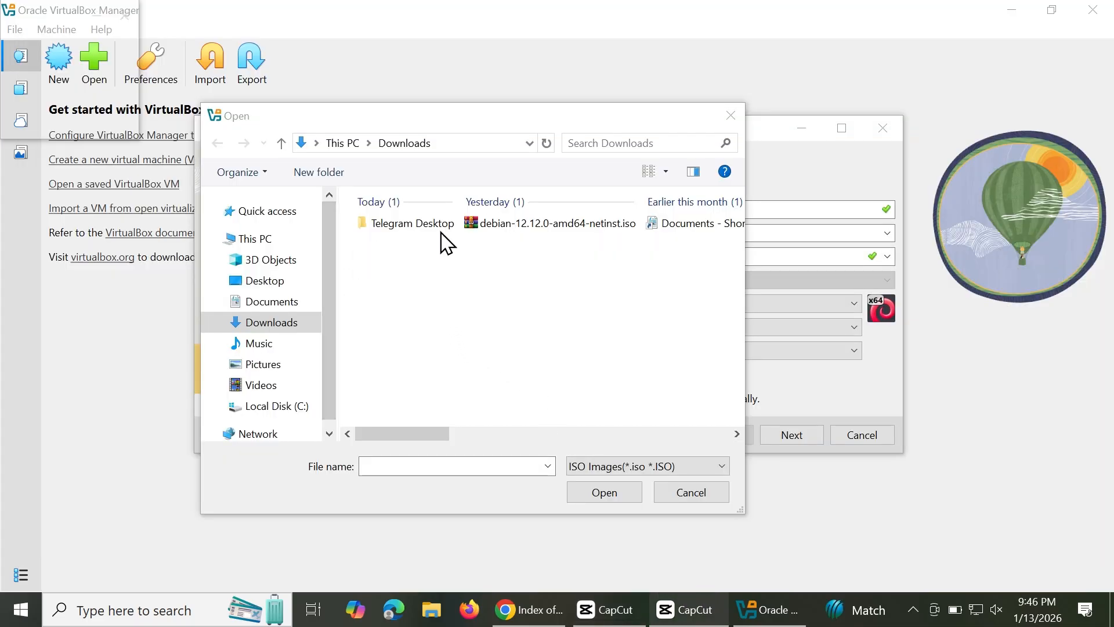
{"action": "left_click", "coordinate": [516, 229]}
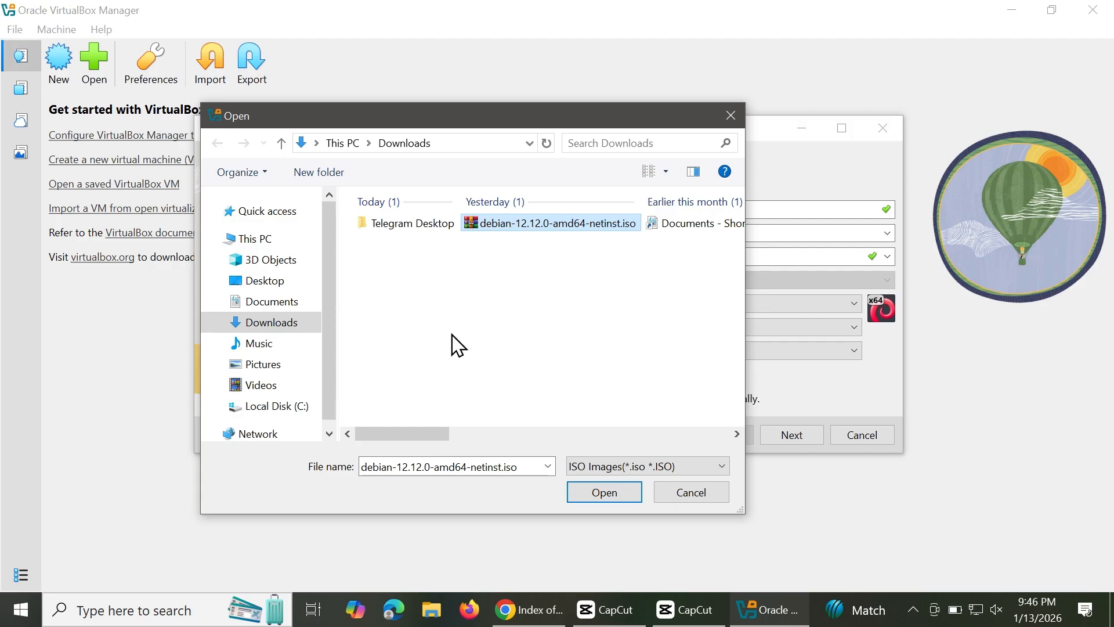
{"action": "left_click", "coordinate": [590, 499]}
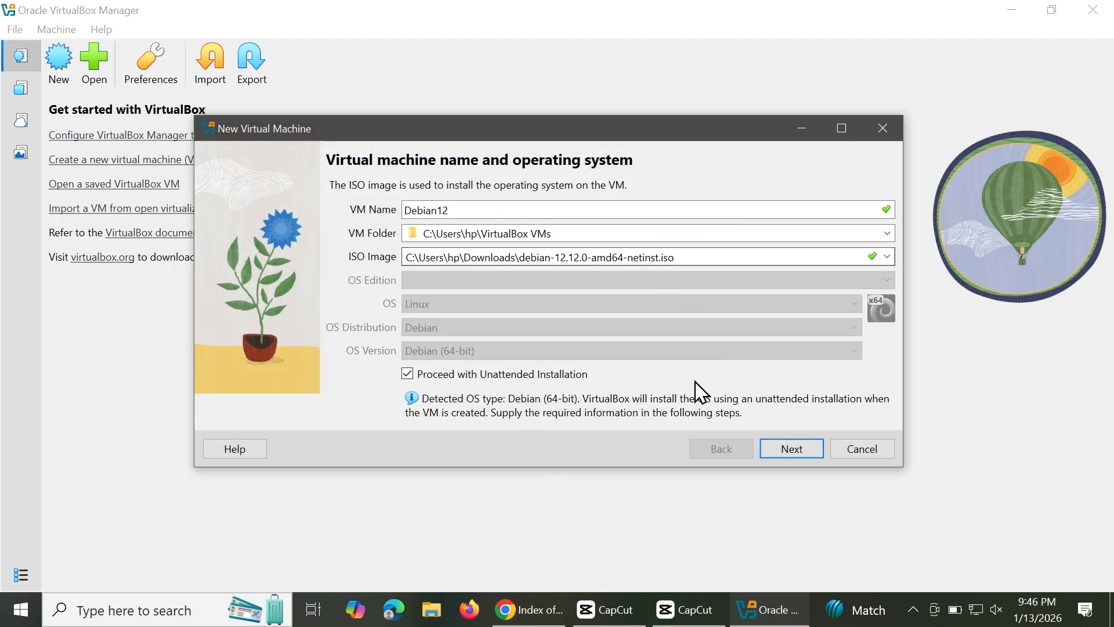
{"action": "left_click", "coordinate": [408, 374]}
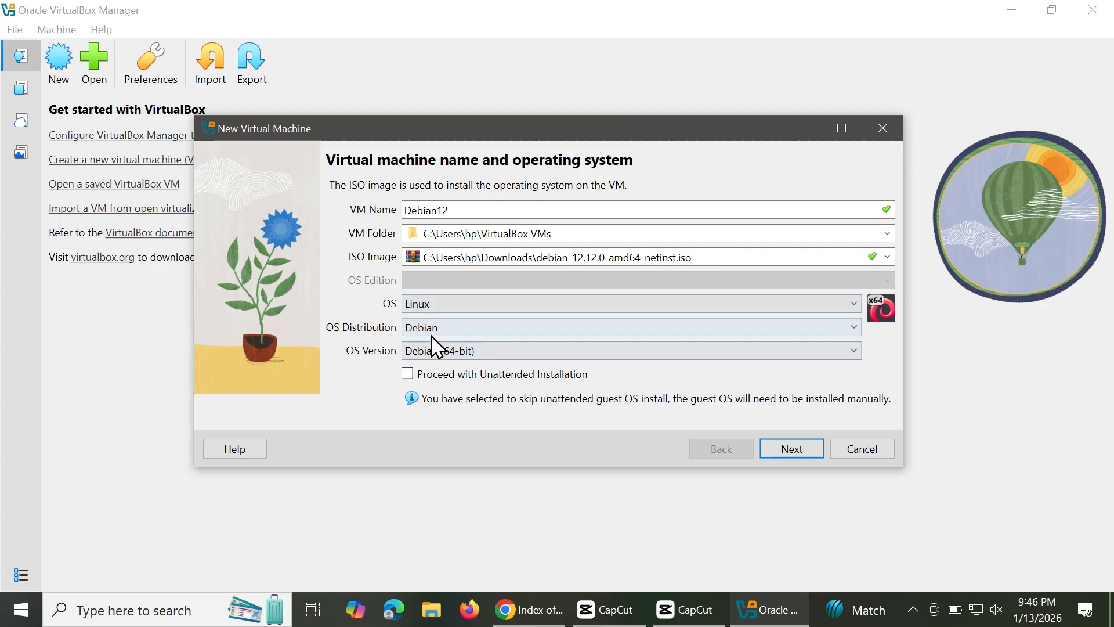
{"action": "left_click", "coordinate": [782, 449]}
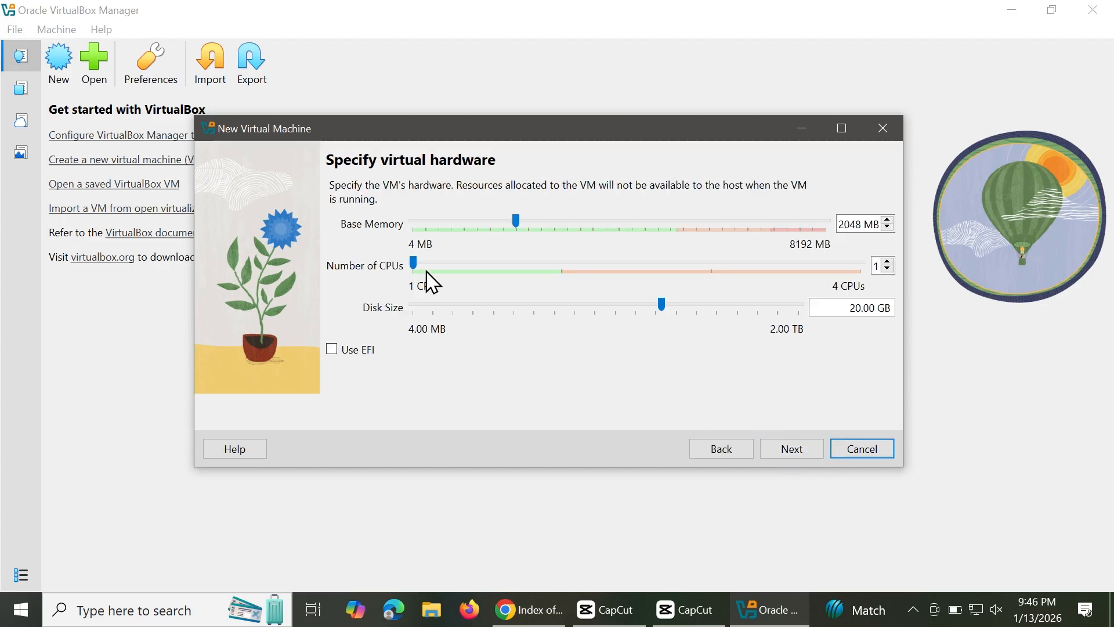
Create the virtual machine with 5290 MB of base memory, 3 CPUs and a disk of about 49.70 GB
{"action": "left_click_drag", "start_coordinate": [511, 222], "coordinate": [678, 224]}
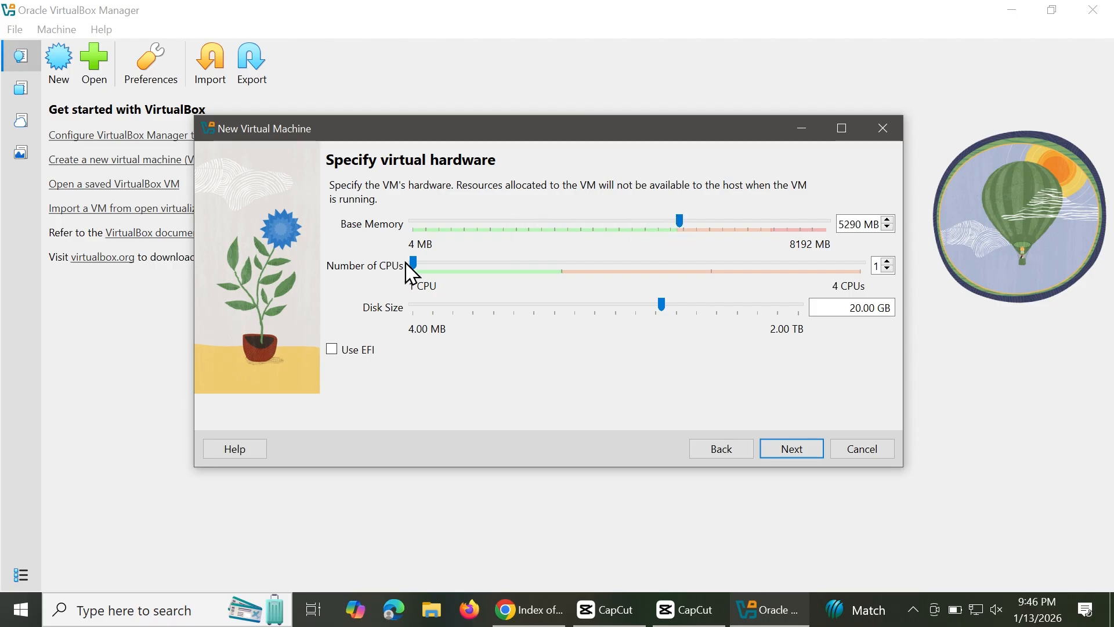
{"action": "left_click_drag", "start_coordinate": [415, 268], "coordinate": [583, 282]}
{"action": "left_click", "coordinate": [888, 261]}
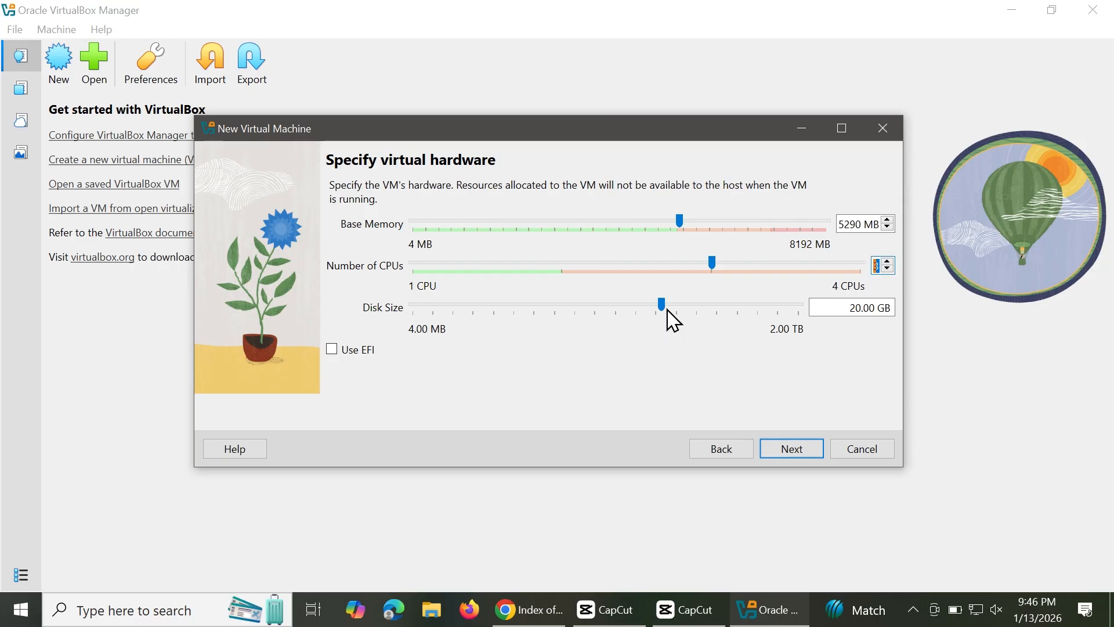
{"action": "left_click_drag", "start_coordinate": [666, 308], "coordinate": [696, 318]}
{"action": "left_click", "coordinate": [789, 452]}
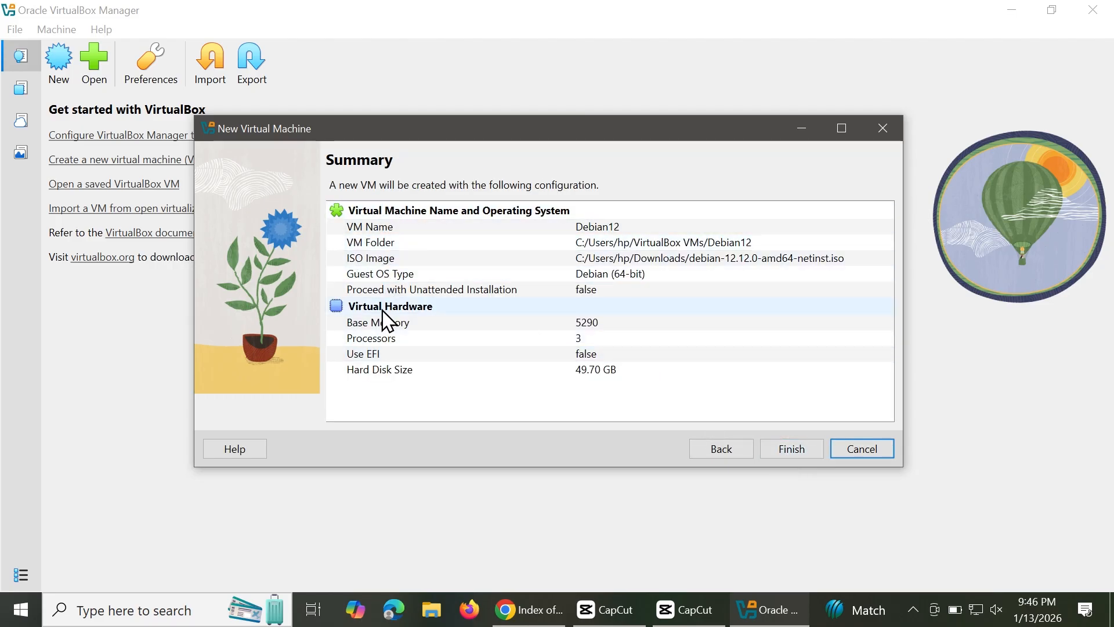
{"action": "left_click", "coordinate": [803, 461]}
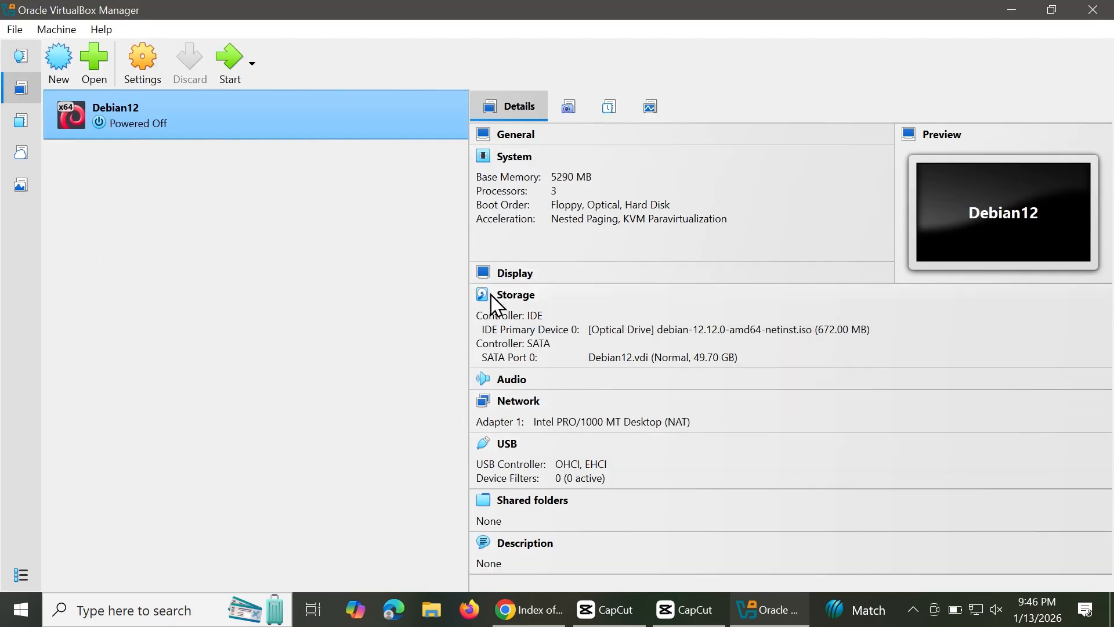
Boot the Debian12 virtual machine into the Graphical install, with its window maximized and the notifications dismissed
{"action": "double_click", "coordinate": [194, 125]}
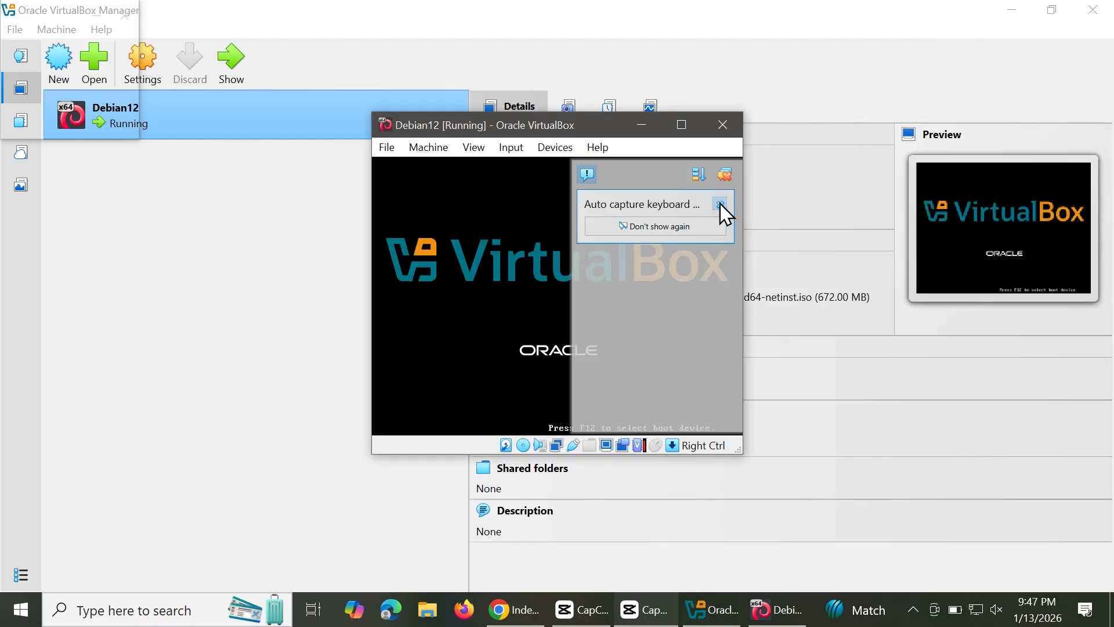
{"action": "left_click", "coordinate": [720, 206]}
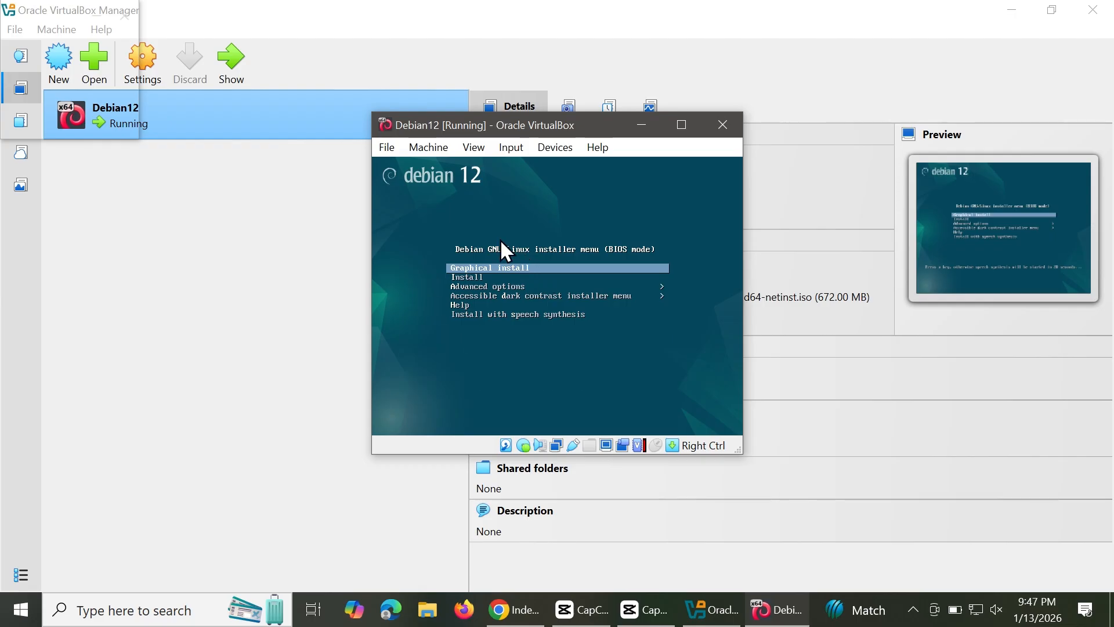
{"action": "key", "text": "Return"}
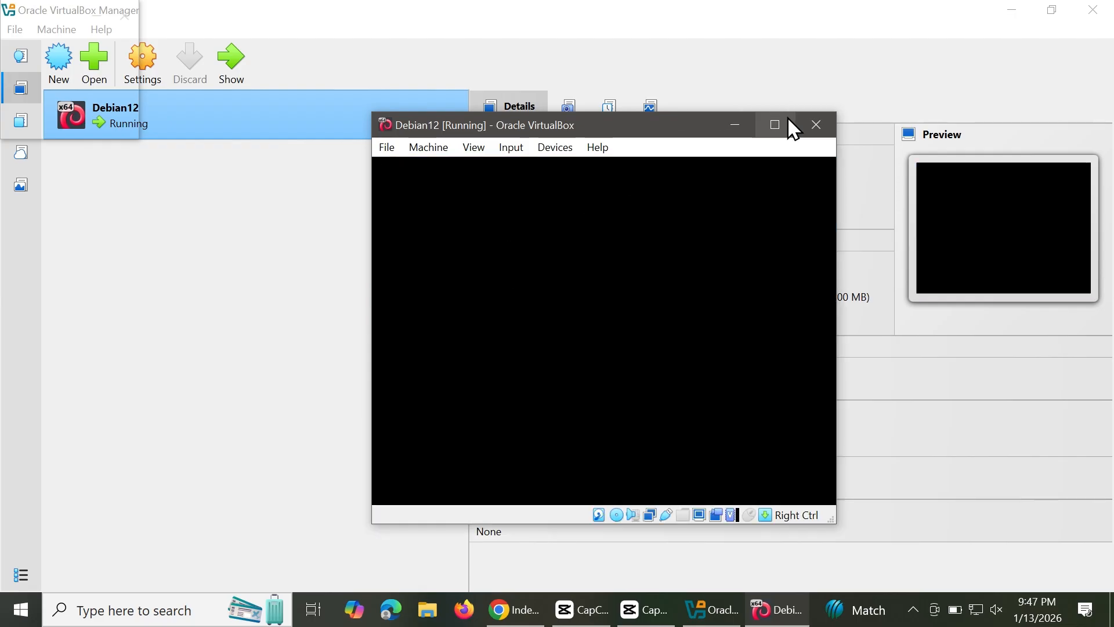
{"action": "left_click", "coordinate": [776, 125]}
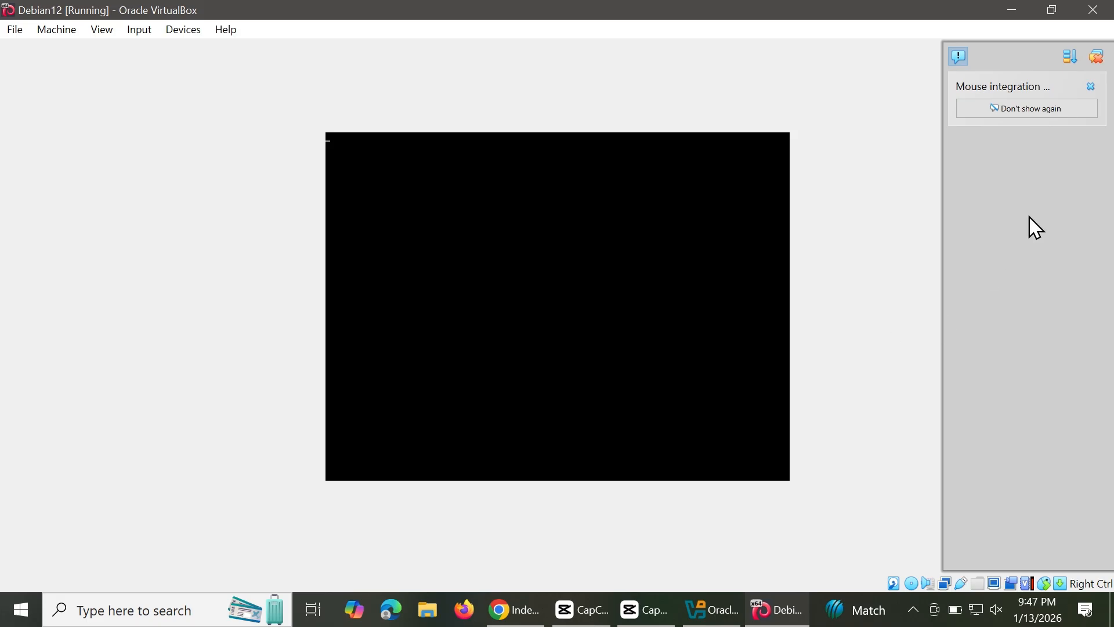
{"action": "left_click", "coordinate": [1093, 87]}
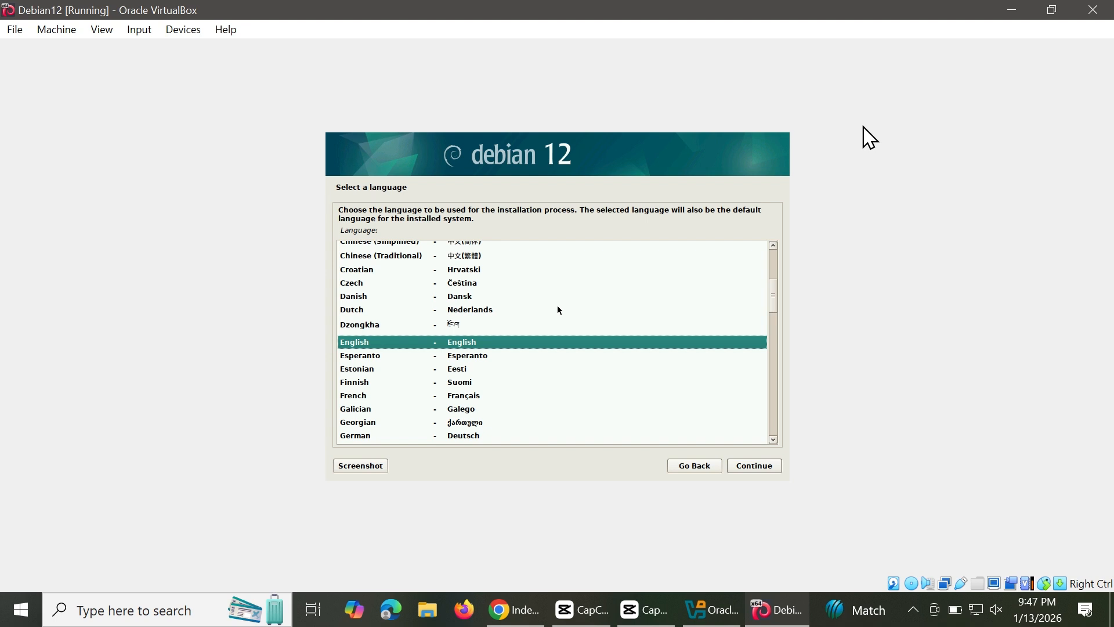
Accept English as the installation language, United States as the location and the default keyboard layout
{"action": "key", "text": "Return"}
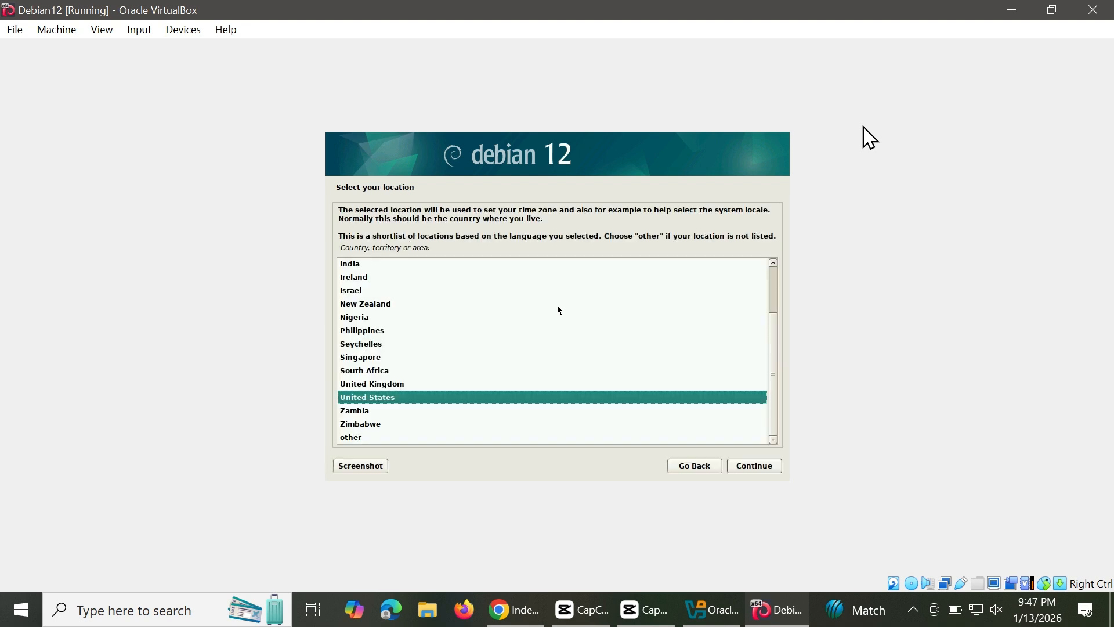
{"action": "key", "text": "Return"}
{"action": "key", "text": "Return"}
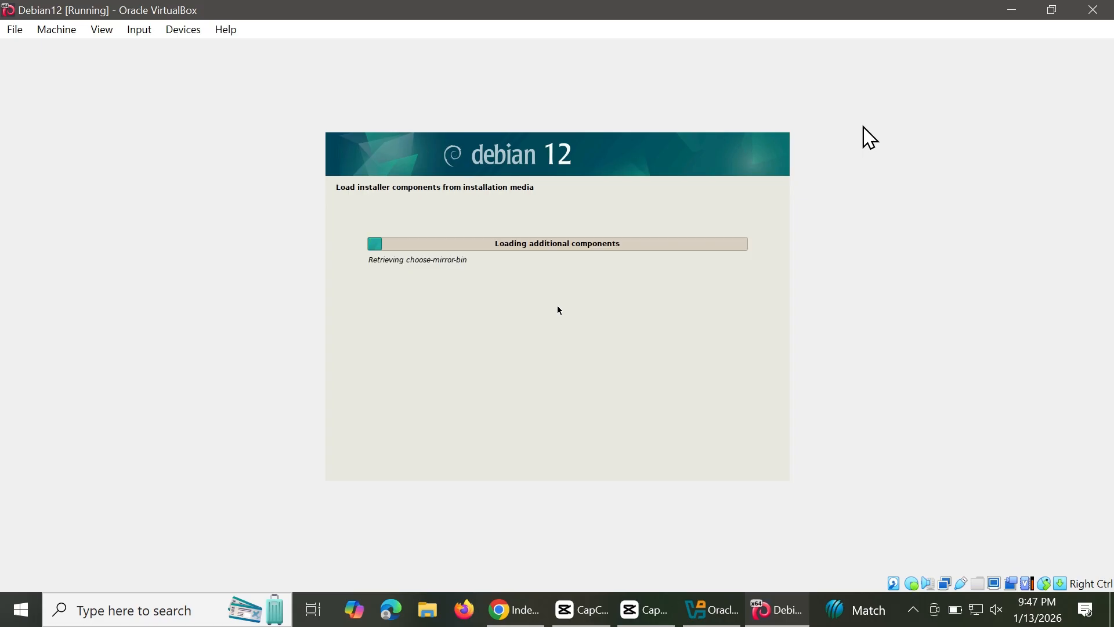
Keep debian as the hostname and continue through the network configuration to the root password setup
{"action": "left_click", "coordinate": [710, 578]}
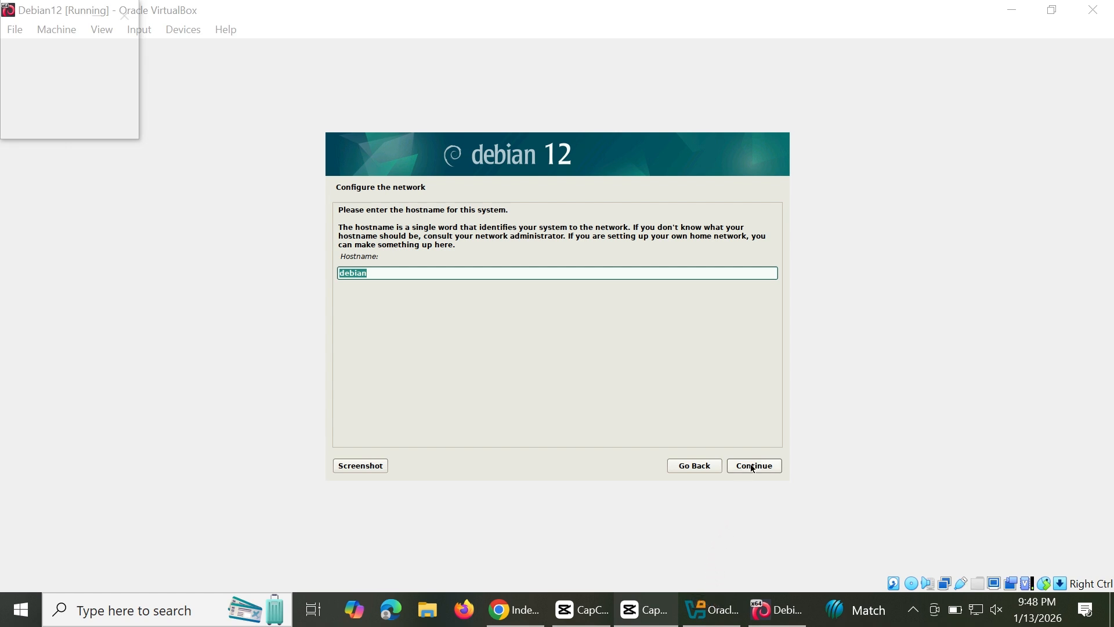
{"action": "left_click", "coordinate": [753, 468]}
{"action": "left_click", "coordinate": [753, 468]}
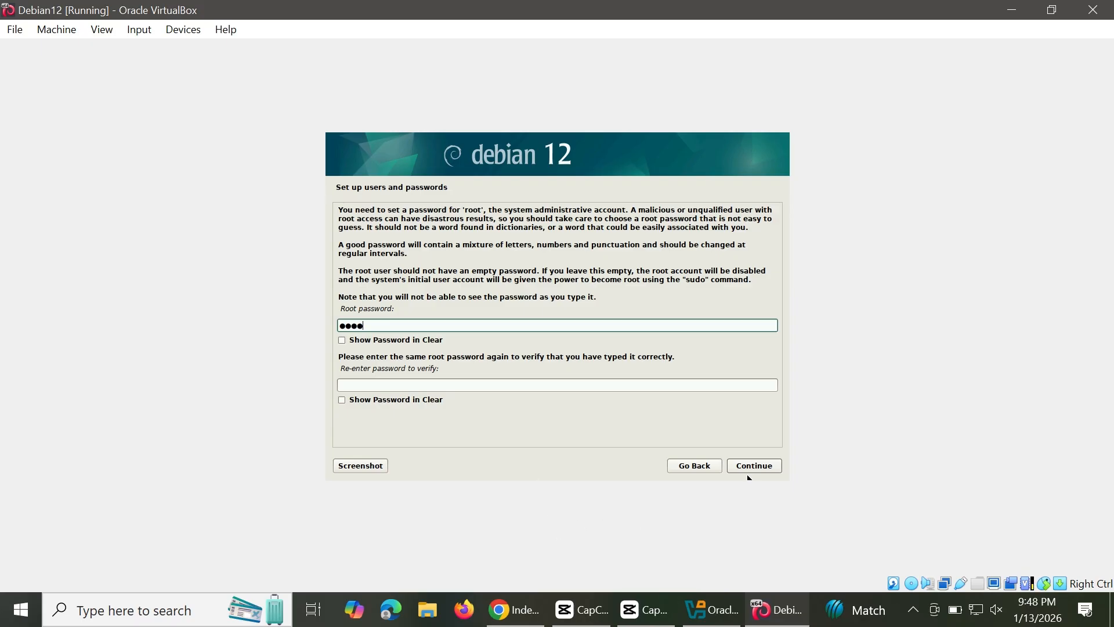
Repeat the root password for verification, reveal both entries in clear text and continue to the user account setup
{"action": "left_click", "coordinate": [442, 384]}
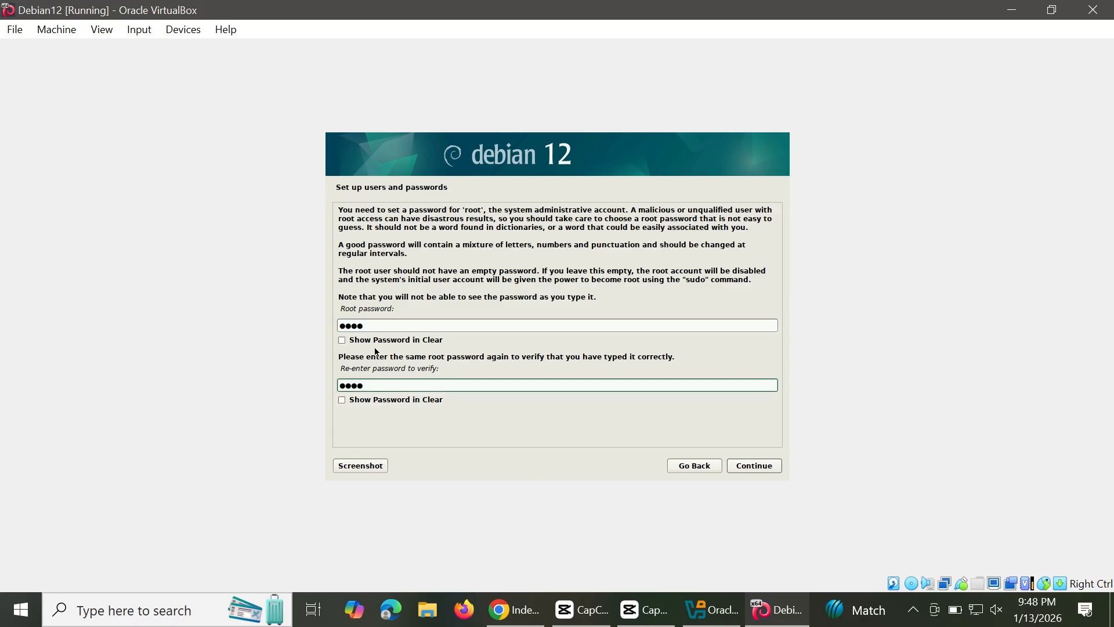
{"action": "left_click", "coordinate": [342, 340]}
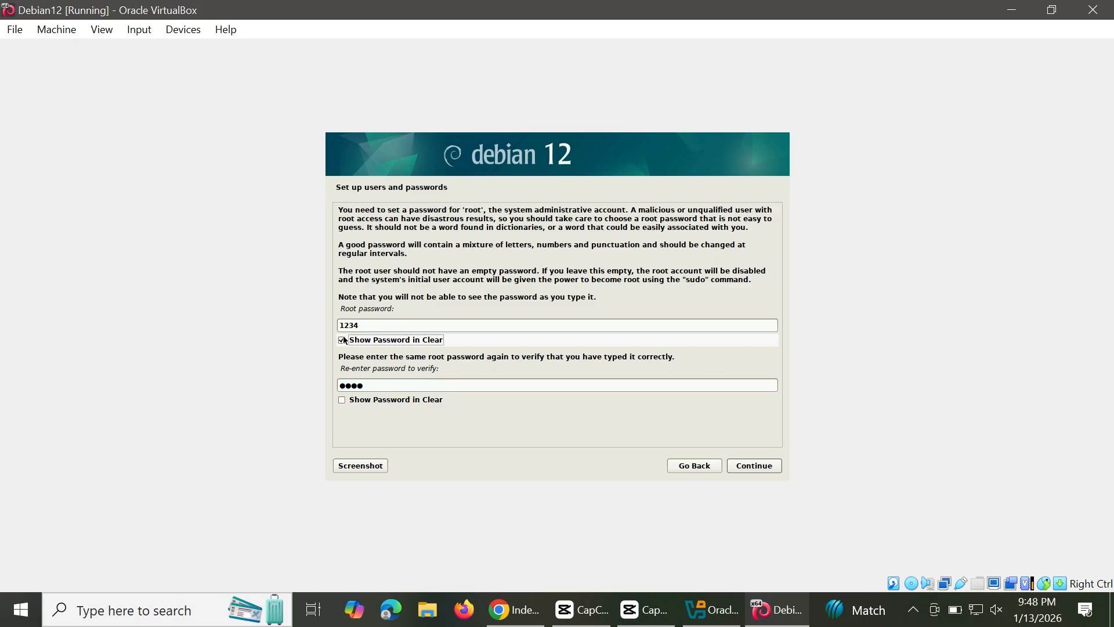
{"action": "left_click", "coordinate": [343, 400]}
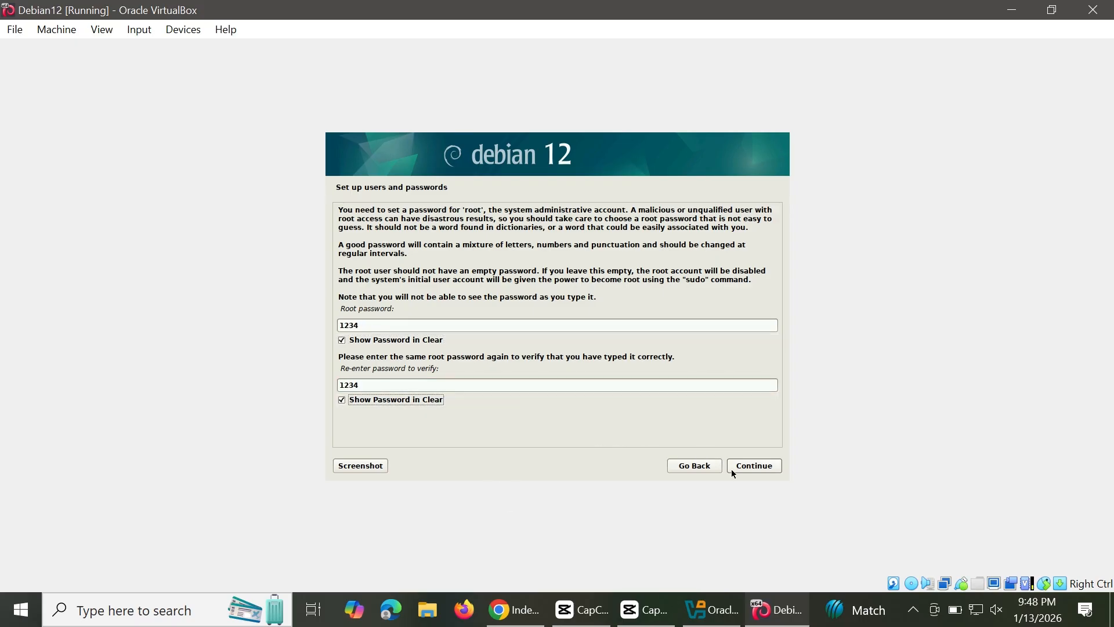
{"action": "left_click", "coordinate": [746, 469]}
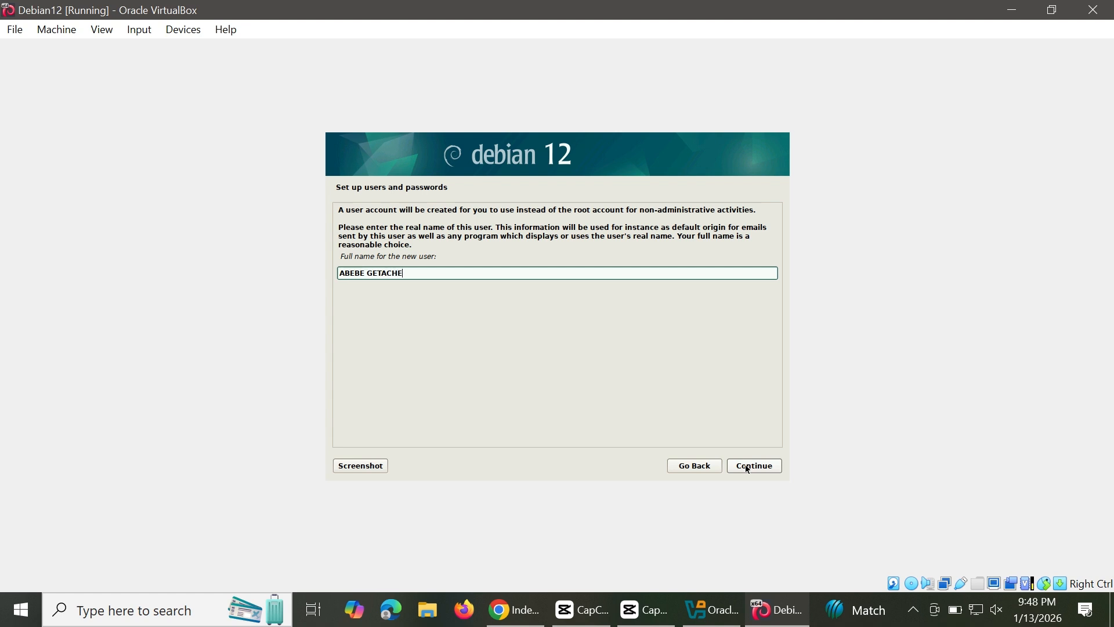
Complete the new user's full name and accept the suggested username for the account
{"action": "type", "text": "W"}
{"action": "left_click", "coordinate": [743, 467]}
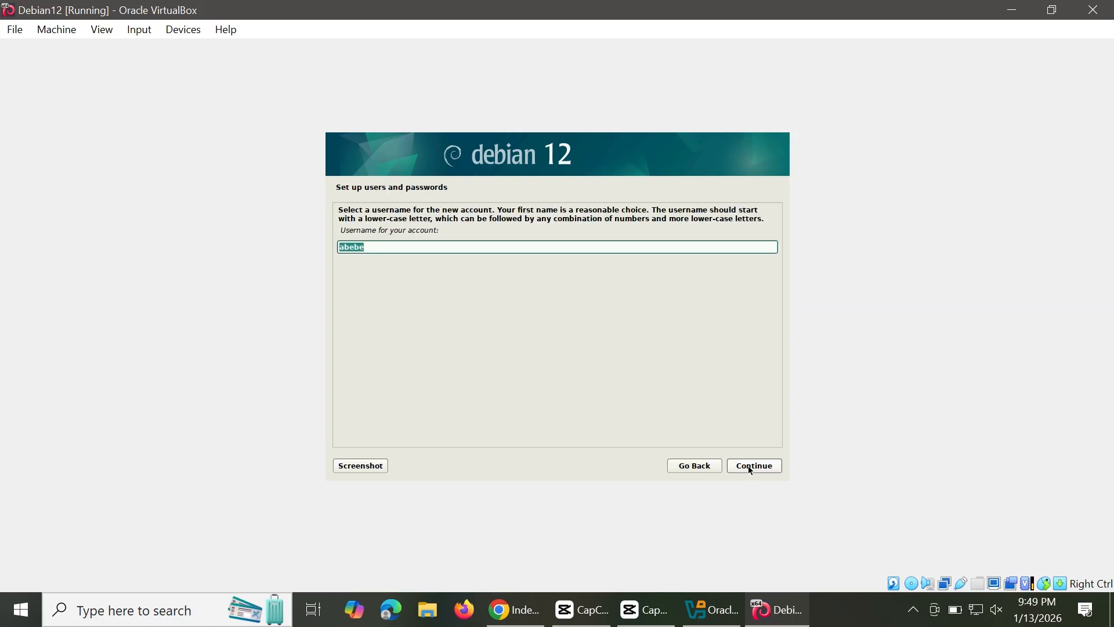
{"action": "left_click", "coordinate": [749, 467]}
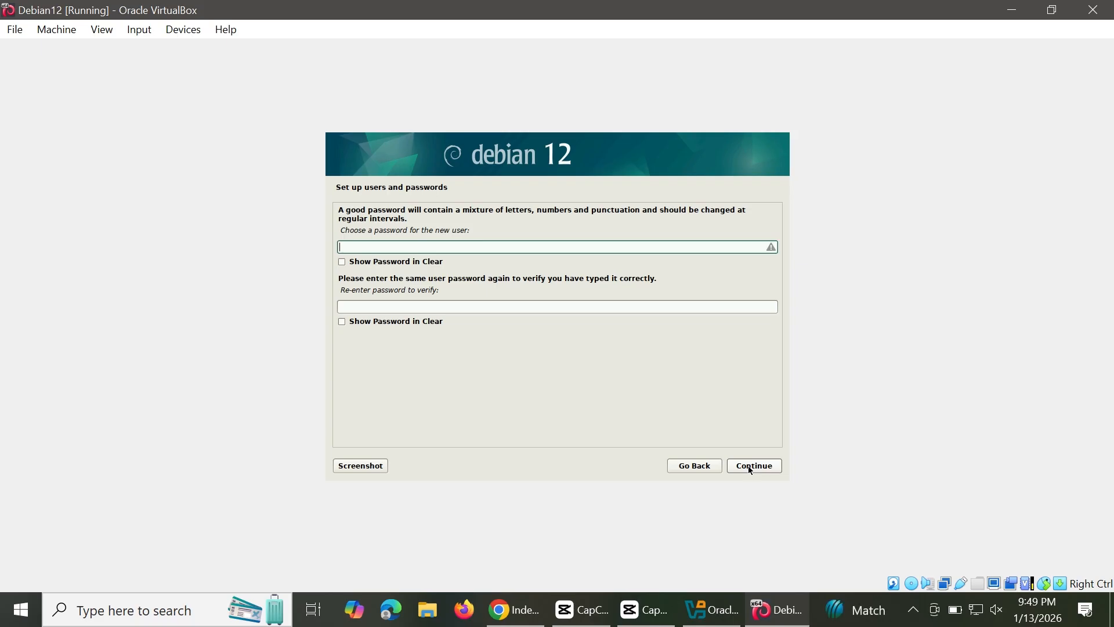
Enter and verify the new user's account password, showing the verification entry in clear text, and continue
{"action": "type", "text": "••••••"}
{"action": "key", "text": "BackSpace"}
{"action": "left_click", "coordinate": [348, 267]}
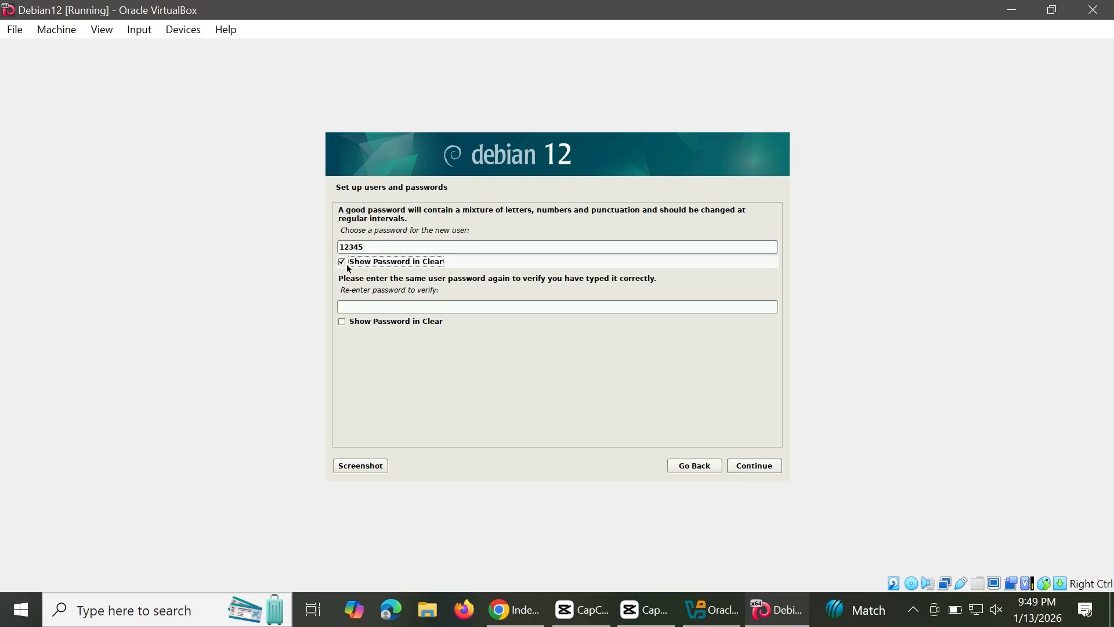
{"action": "left_click", "coordinate": [348, 267]}
{"action": "left_click", "coordinate": [343, 321]}
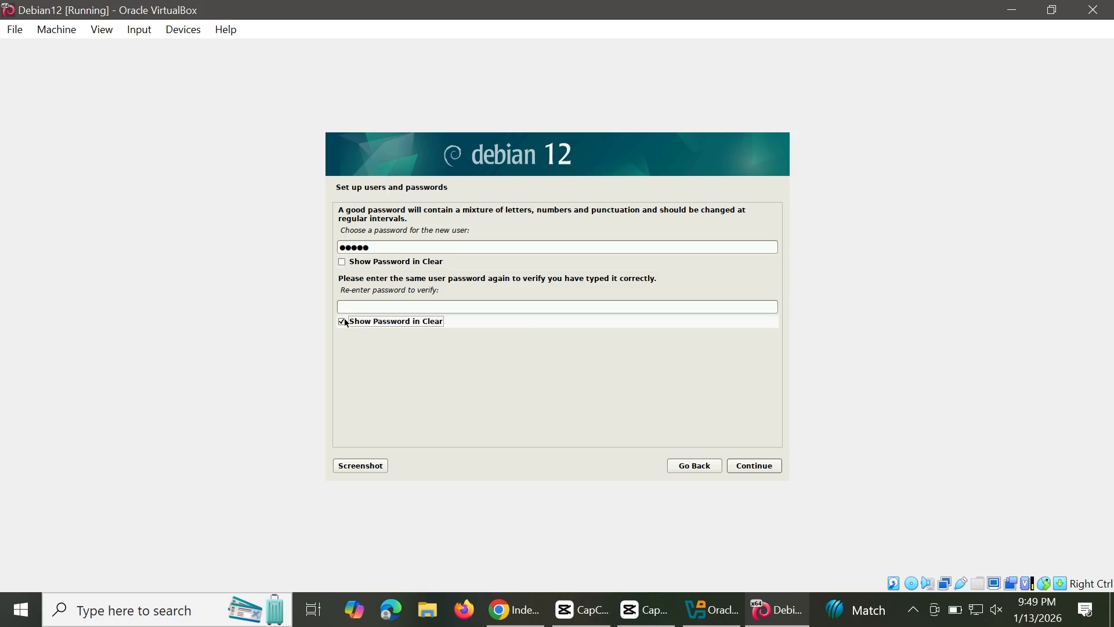
{"action": "left_click", "coordinate": [341, 304]}
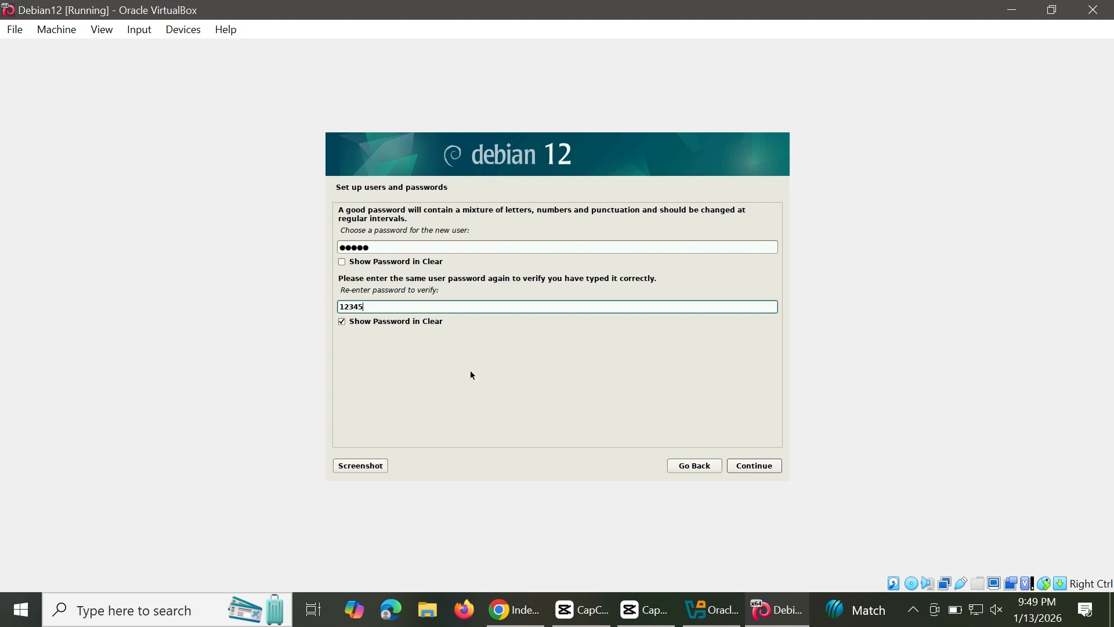
{"action": "left_click", "coordinate": [760, 467]}
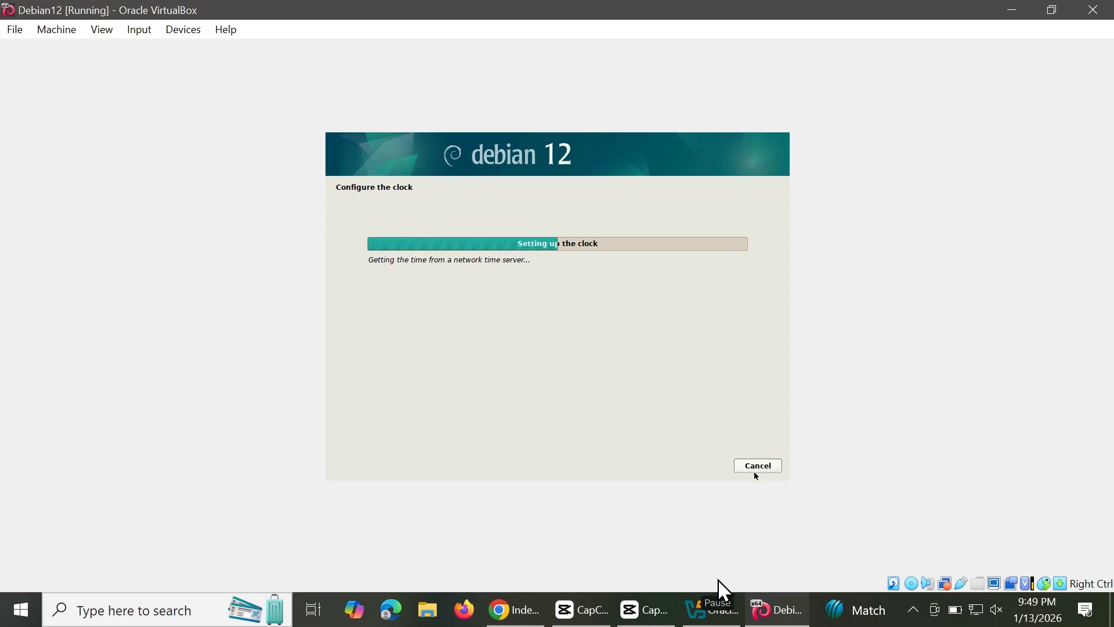
Accept Eastern as the time zone and continue to disk partitioning
{"action": "mouse_move", "coordinate": [719, 589]}
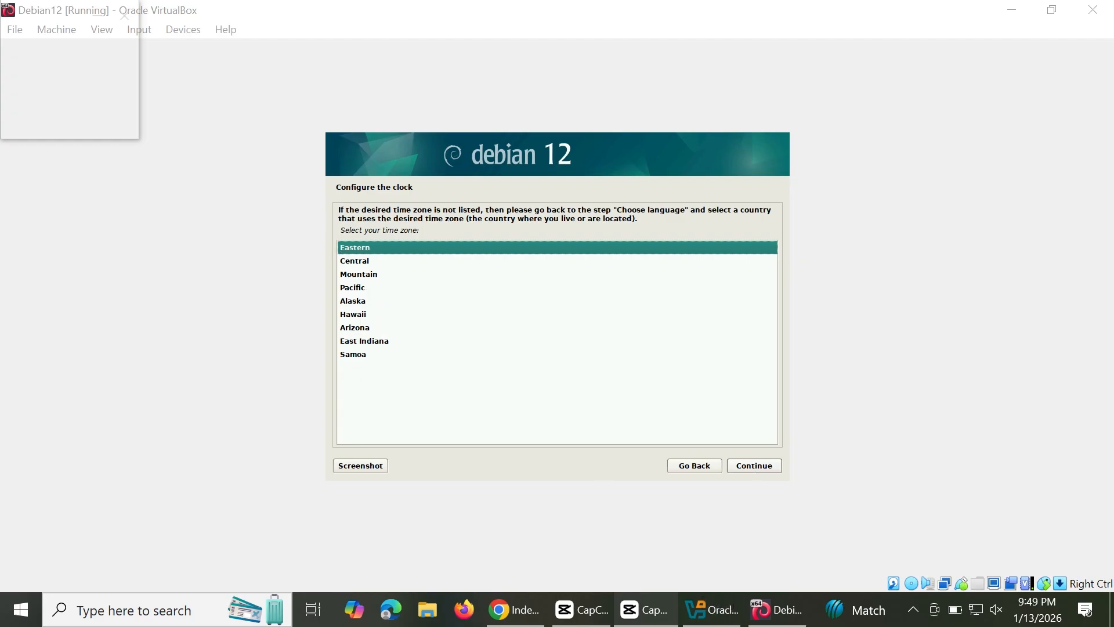
{"action": "left_click", "coordinate": [756, 469]}
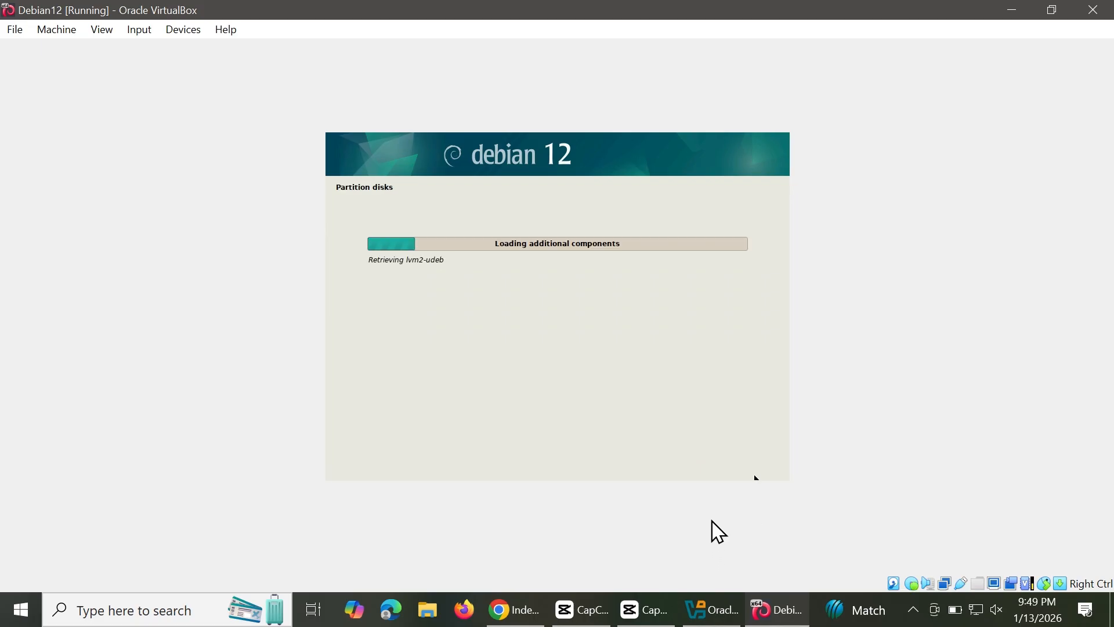
{"action": "left_click", "coordinate": [704, 583]}
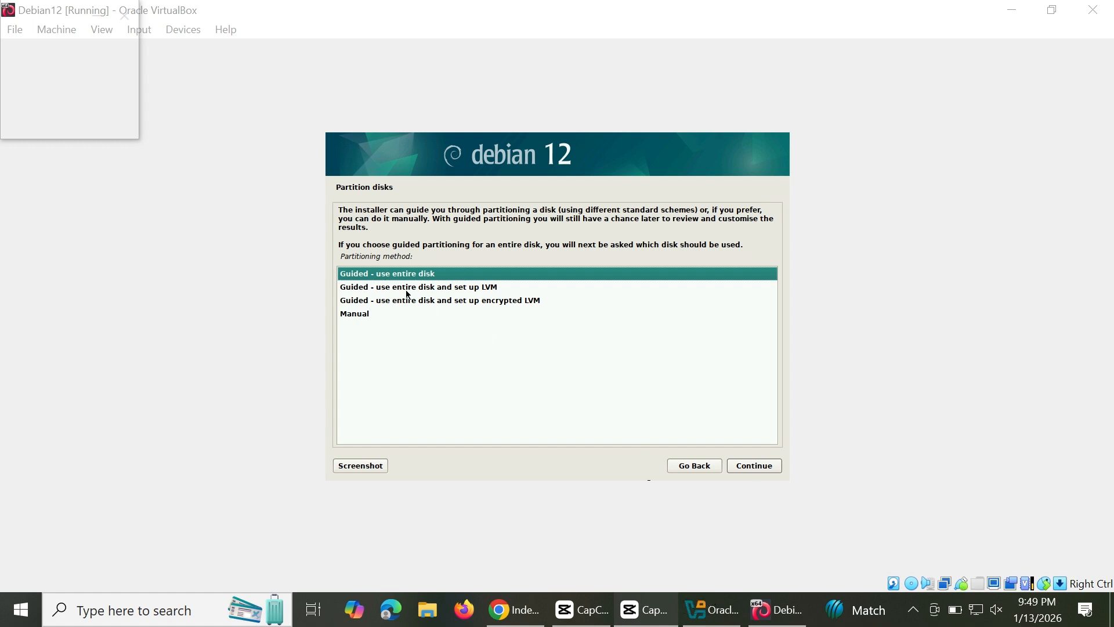
Partition the entire VBOX HARDDISK (sda) with the guided method, all files in one partition, and write the changes to disk
{"action": "left_click", "coordinate": [764, 469]}
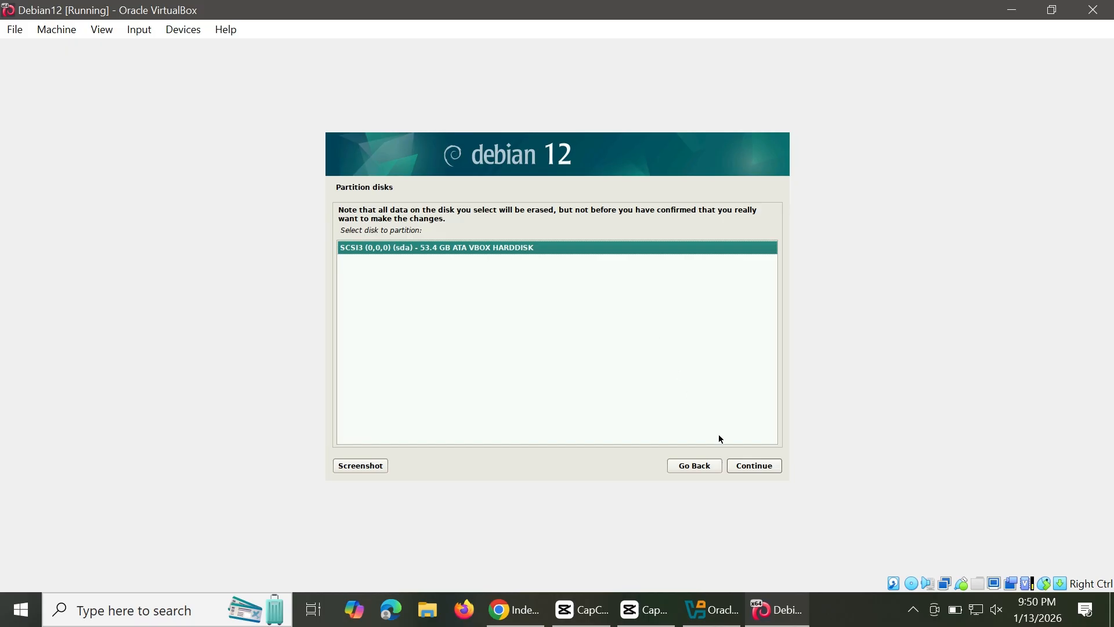
{"action": "left_click", "coordinate": [745, 466]}
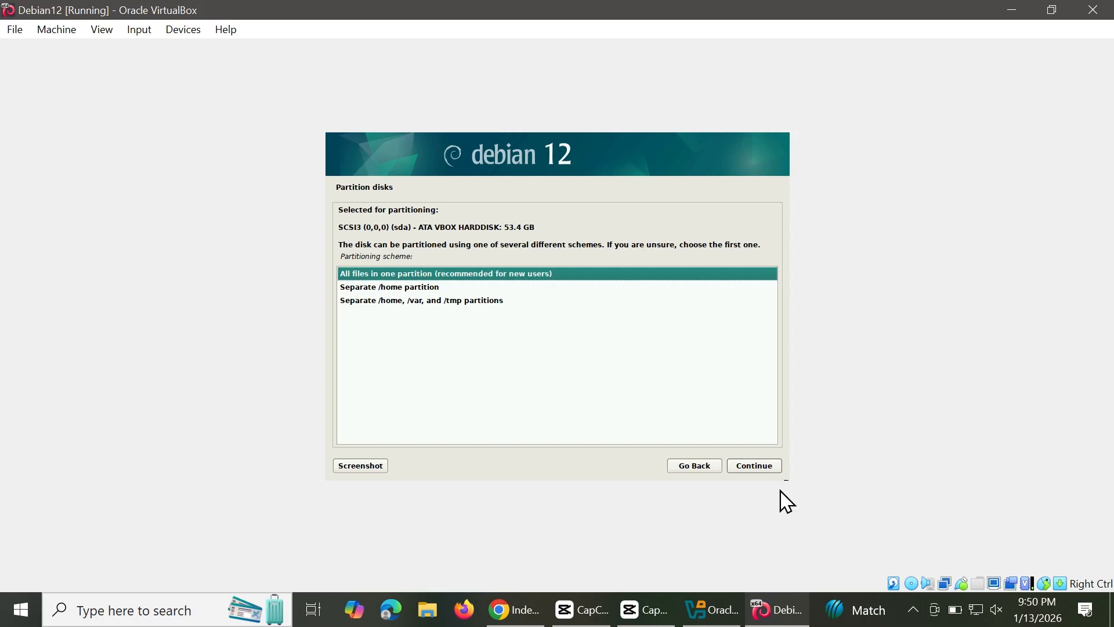
{"action": "left_click", "coordinate": [758, 466]}
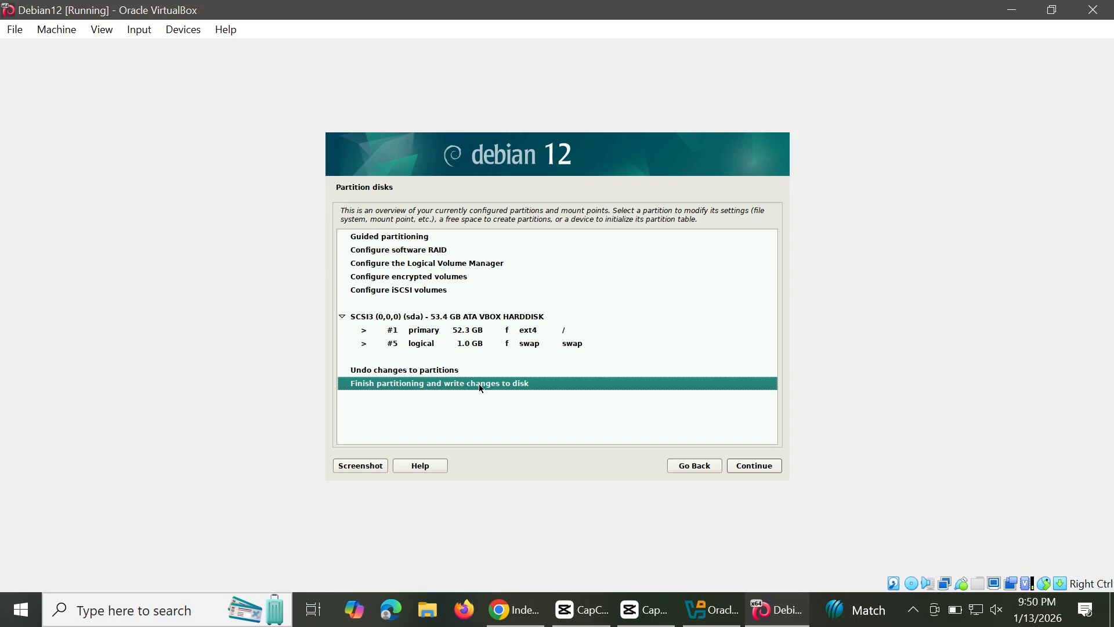
{"action": "left_click", "coordinate": [759, 466]}
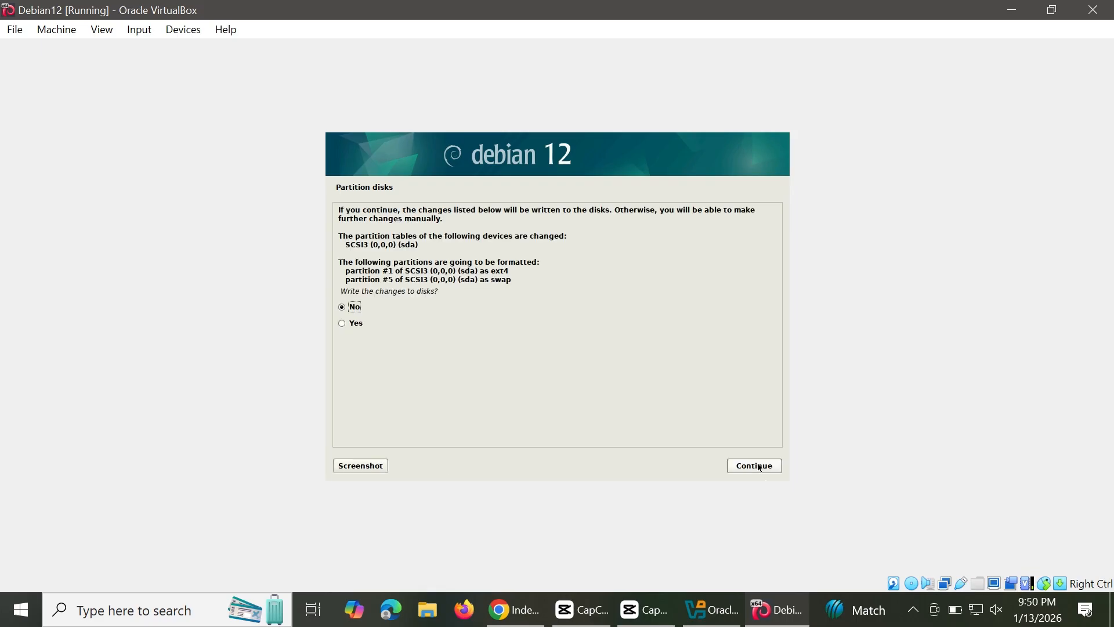
{"action": "left_click", "coordinate": [341, 320]}
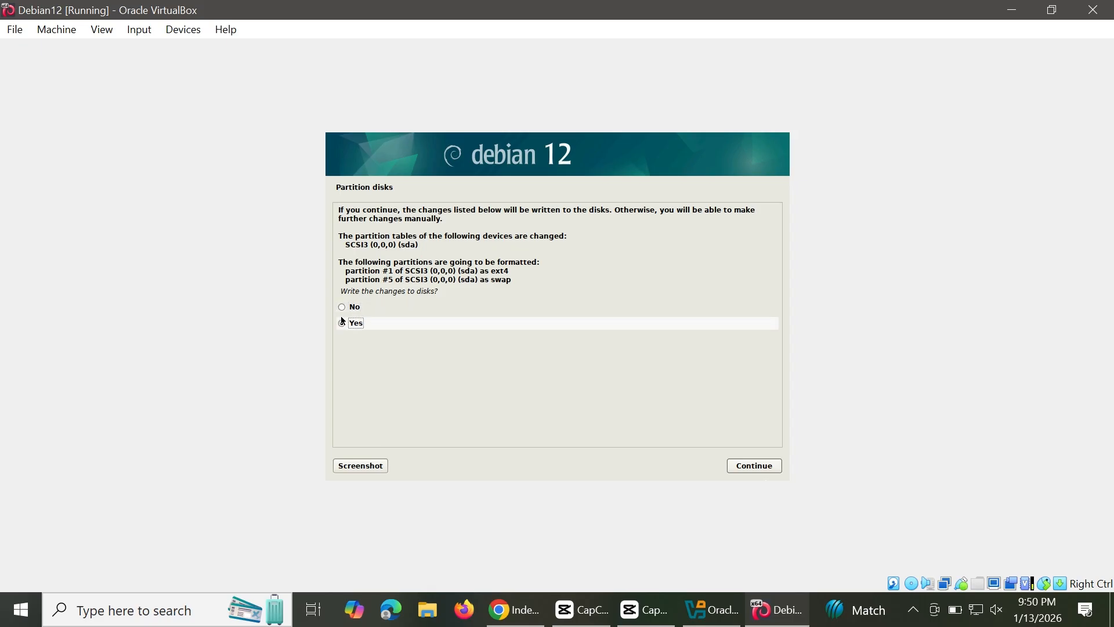
{"action": "left_click", "coordinate": [749, 465]}
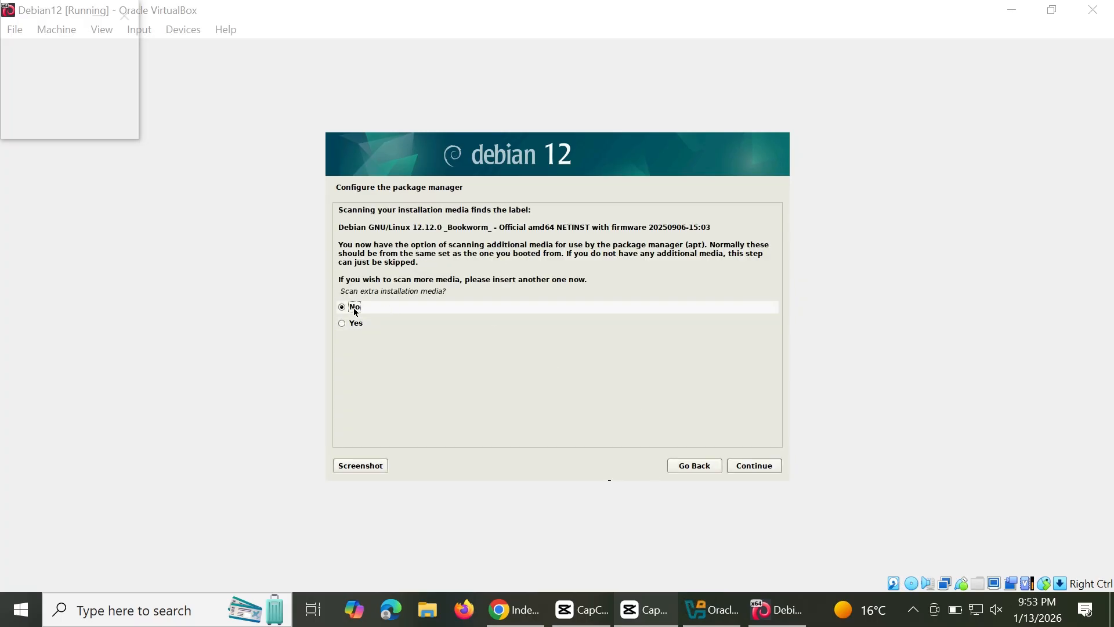
Configure the package manager without extra installation media, using the United States mirror deb.debian.org and a blank HTTP proxy
{"action": "left_click", "coordinate": [748, 470]}
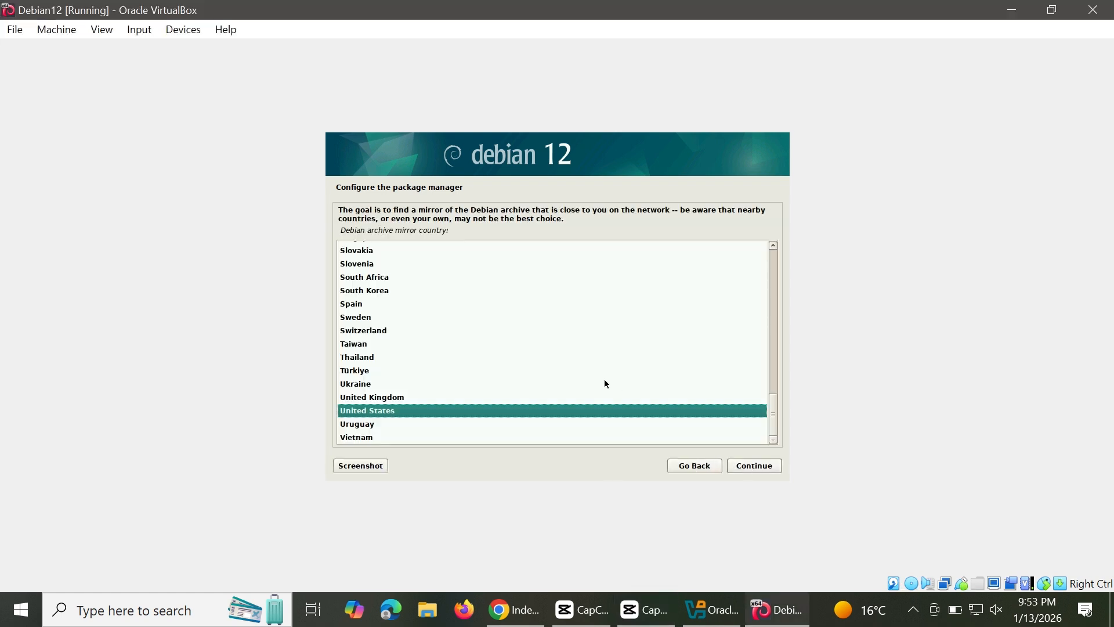
{"action": "left_click", "coordinate": [751, 468]}
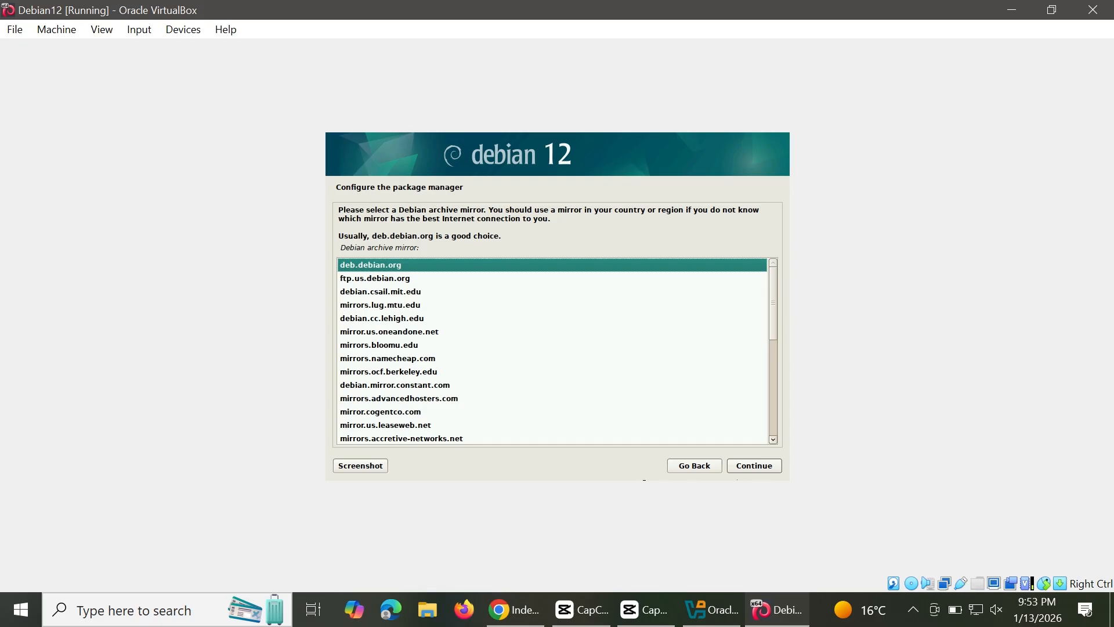
{"action": "left_click", "coordinate": [741, 470]}
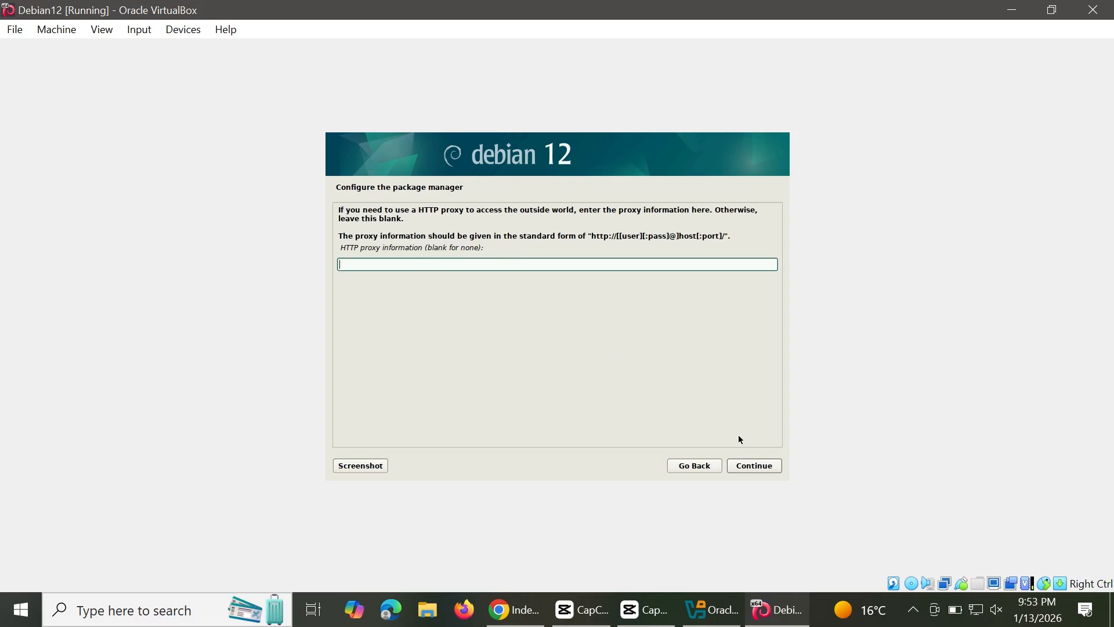
{"action": "left_click", "coordinate": [749, 466]}
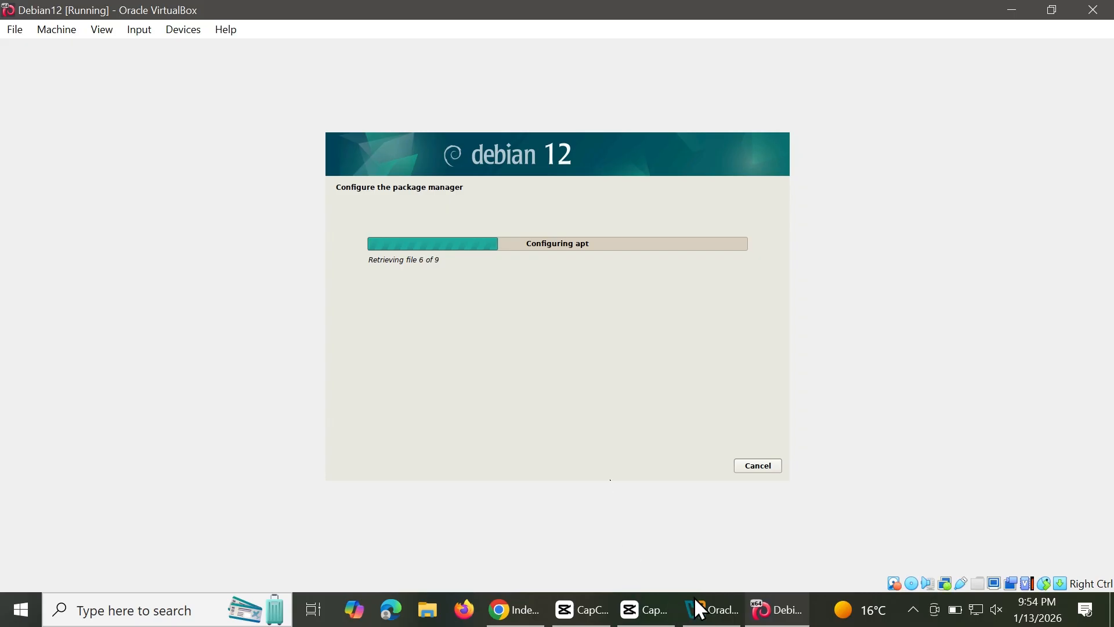
Opt in to the package usage survey and install the Debian desktop environment with GNOME and standard system utilities
{"action": "mouse_move", "coordinate": [705, 593]}
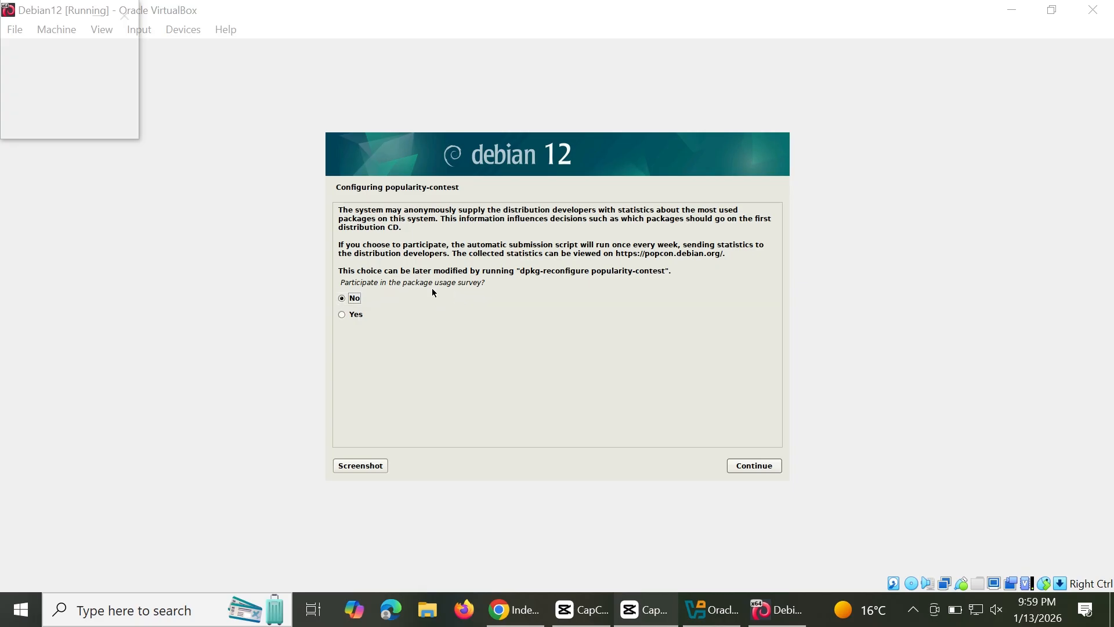
{"action": "left_click", "coordinate": [338, 318]}
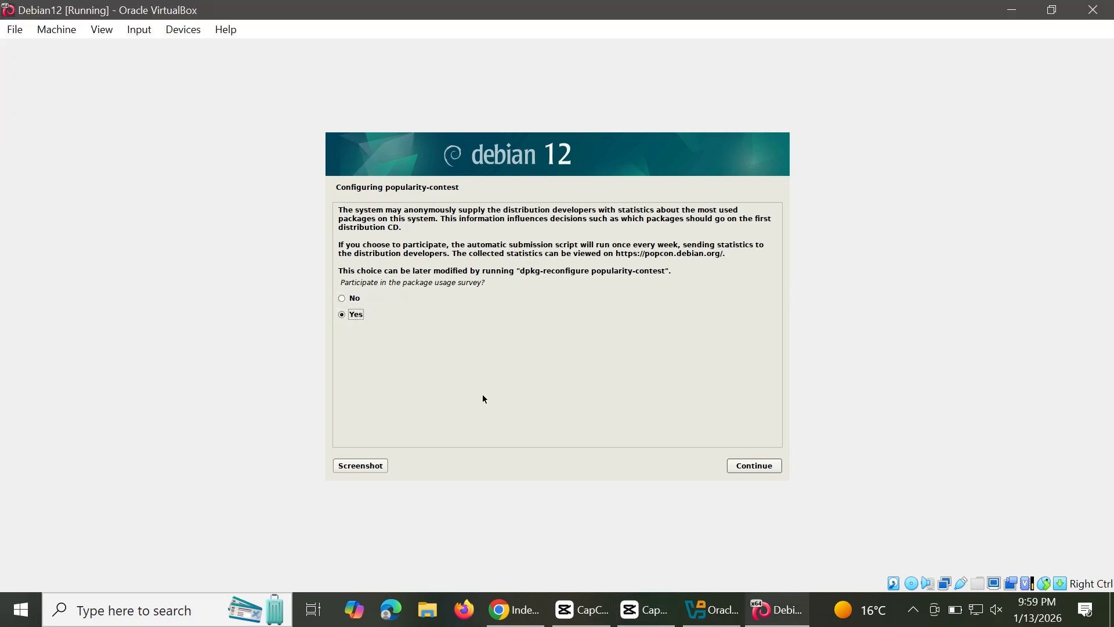
{"action": "left_click", "coordinate": [752, 464]}
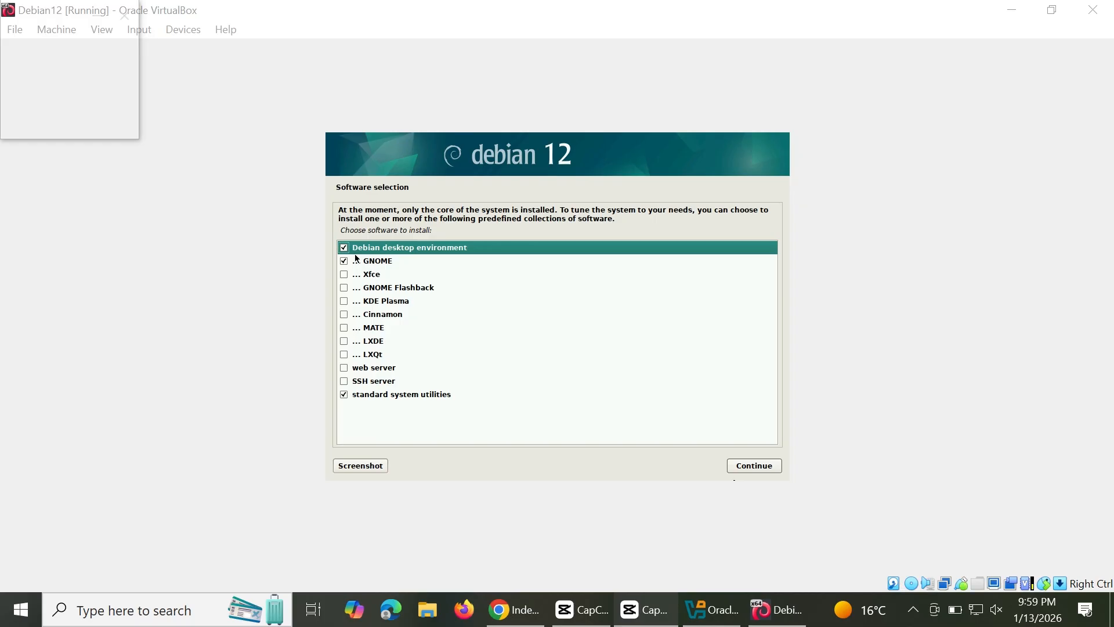
{"action": "left_click", "coordinate": [736, 464]}
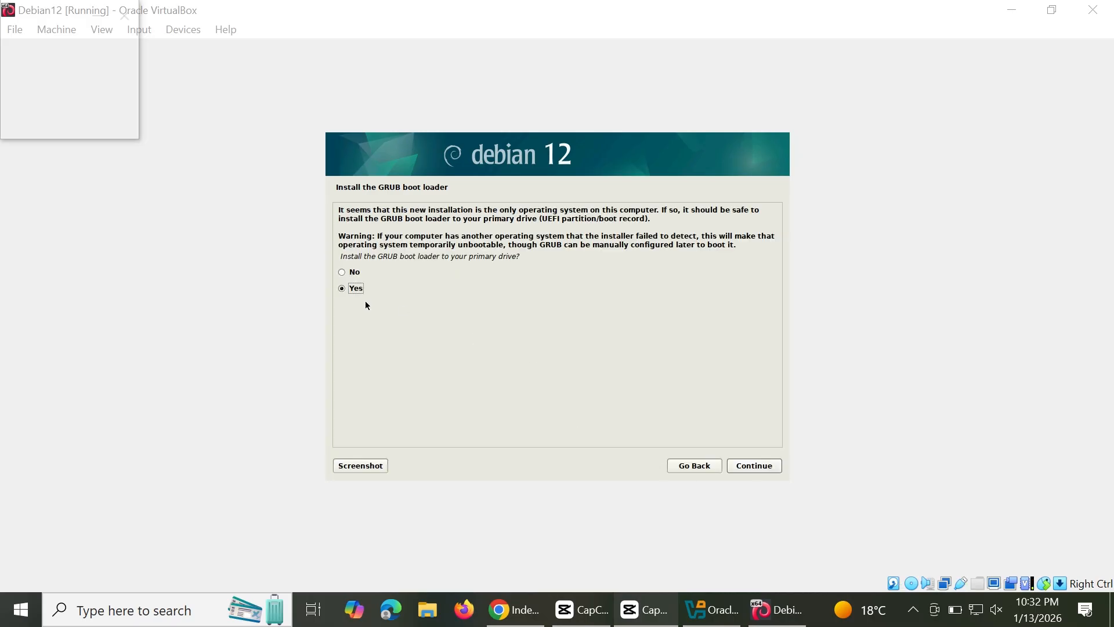
Install the GRUB boot loader to the primary drive, choosing /dev/sda as the device
{"action": "left_click", "coordinate": [748, 467]}
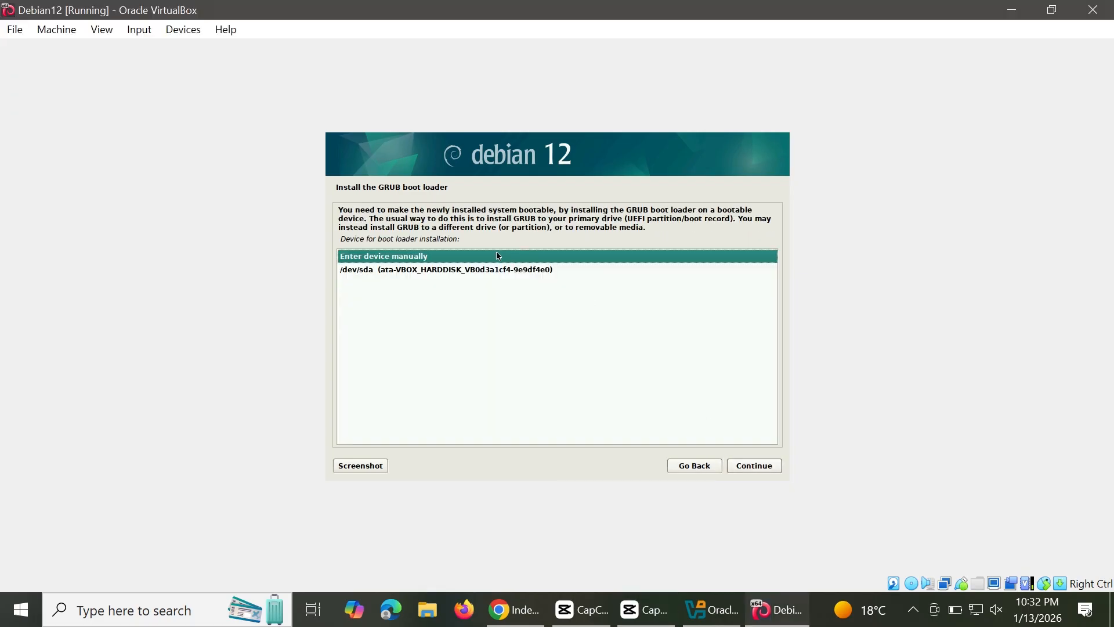
{"action": "left_click", "coordinate": [500, 270]}
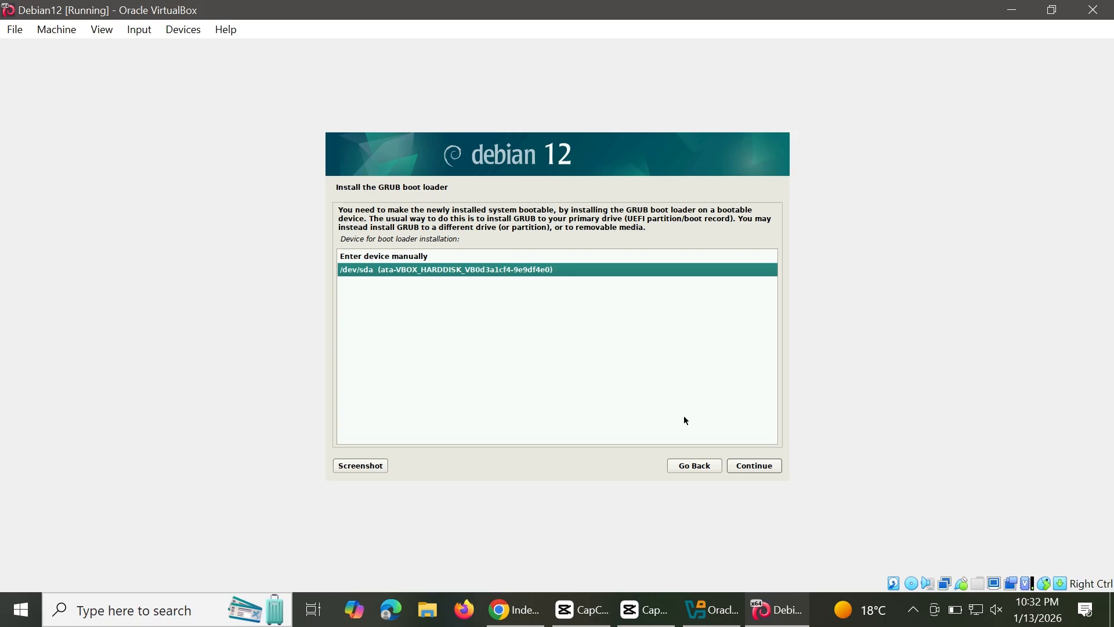
{"action": "left_click", "coordinate": [742, 462]}
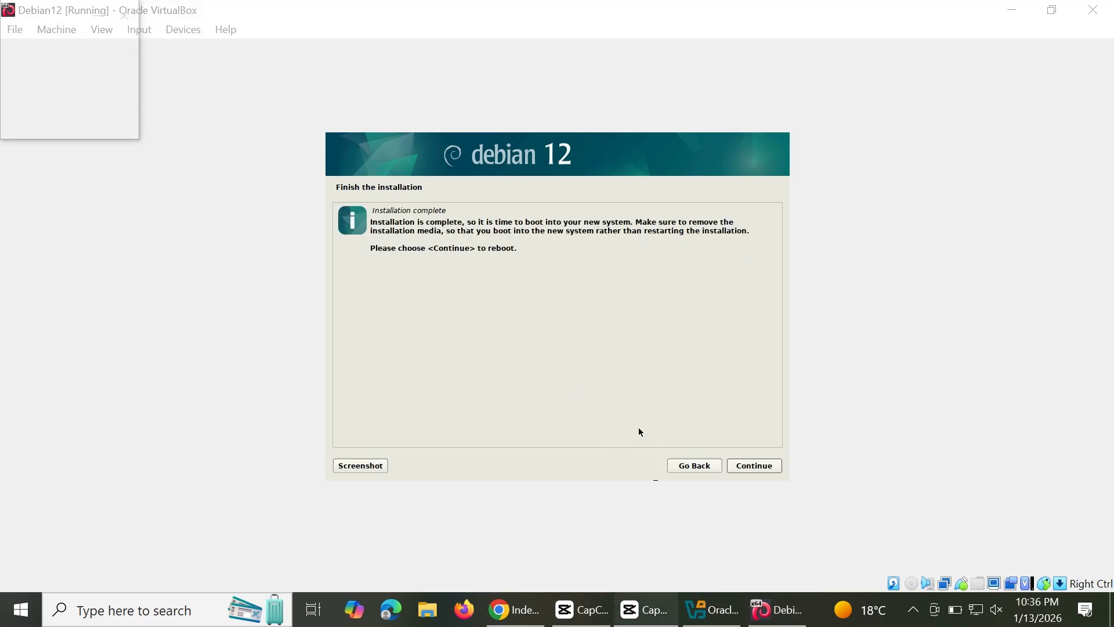
Finish the installation by rebooting, and boot the Debian GNU/Linux entry from GRUB
{"action": "left_click", "coordinate": [753, 469]}
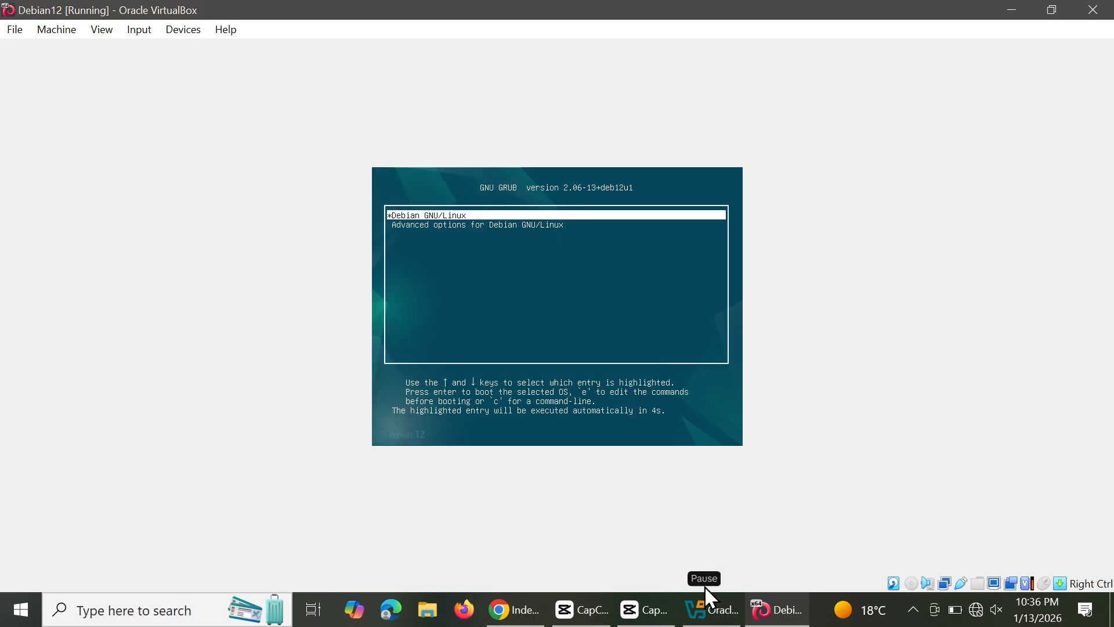
{"action": "key", "text": "Return"}
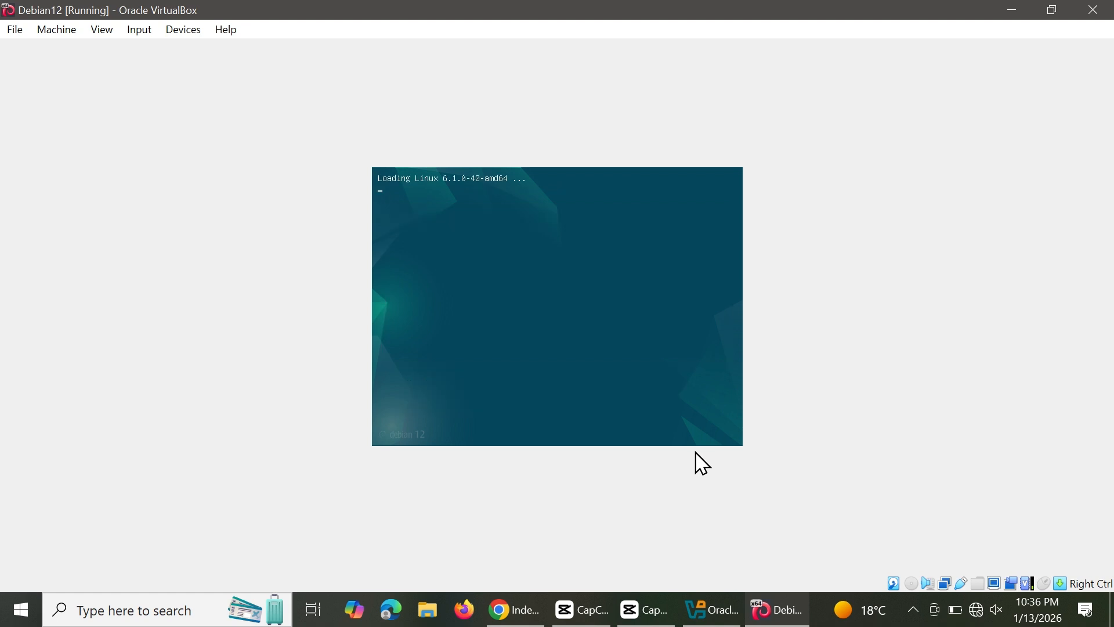